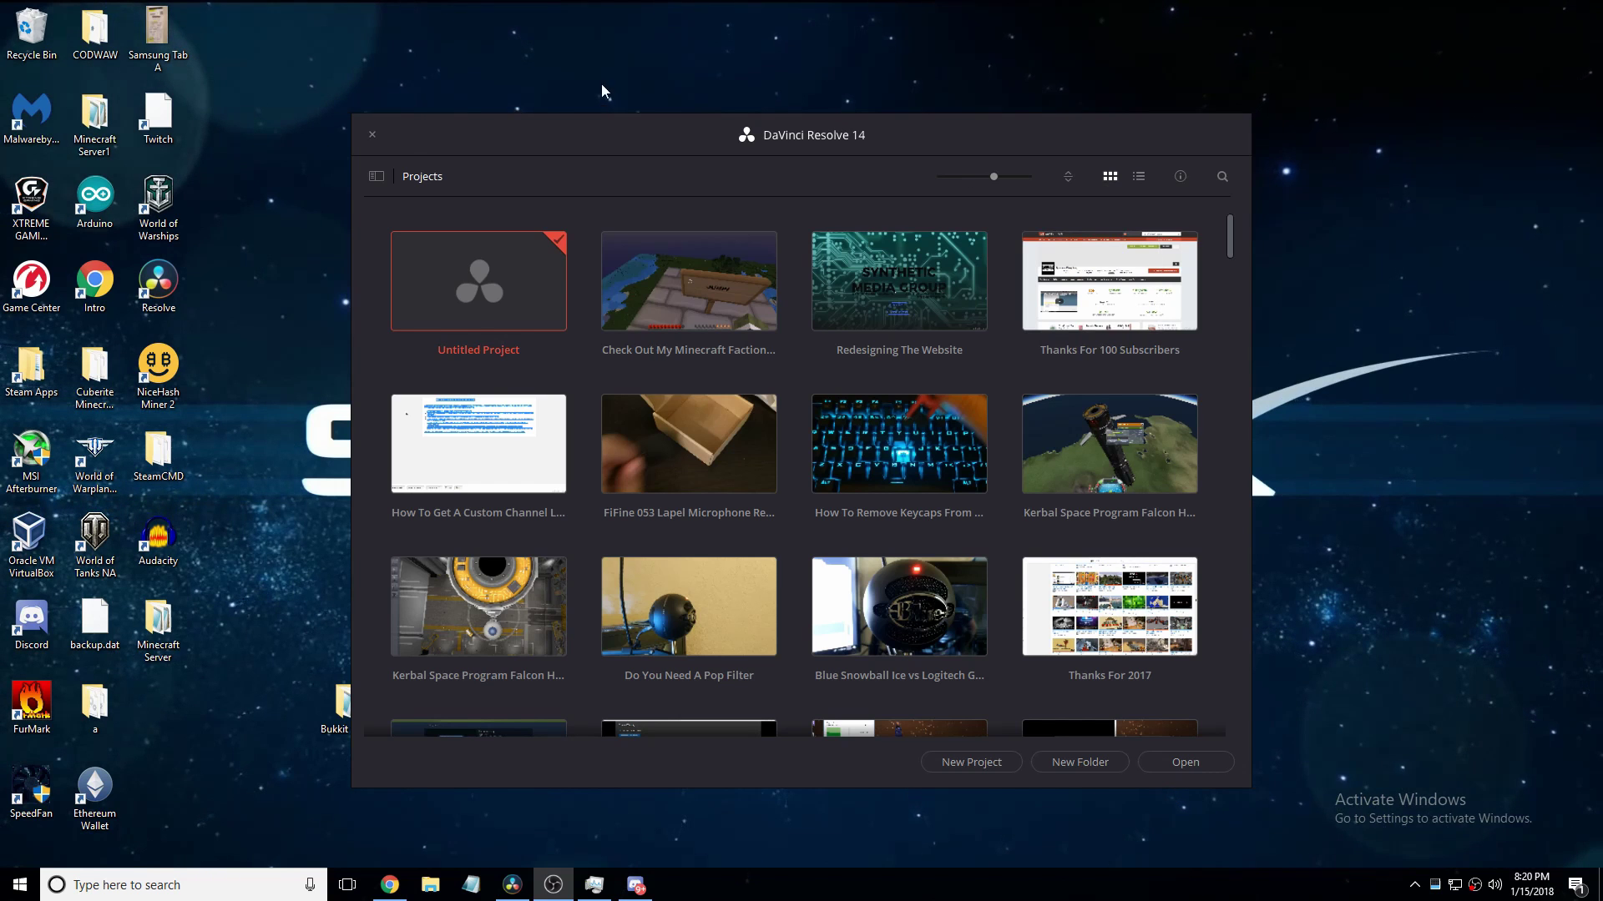
Close the Resolve project manager and search 'davinci resolve' in a new Chrome tab
click(372, 134)
click(389, 885)
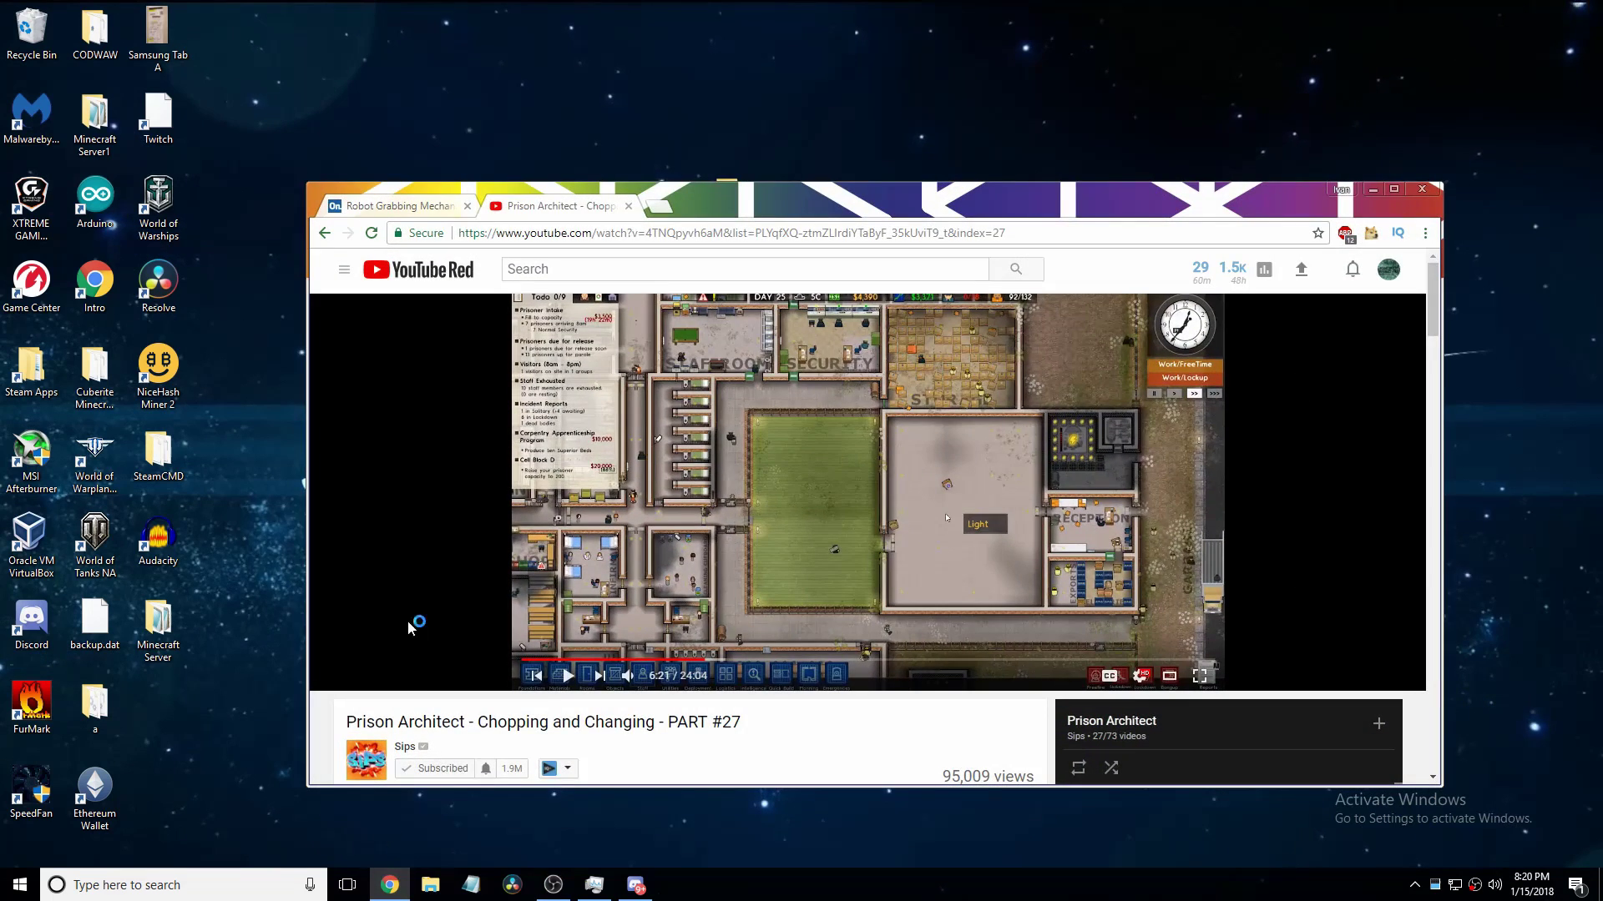
key(ctrl+n)
text(davinc)
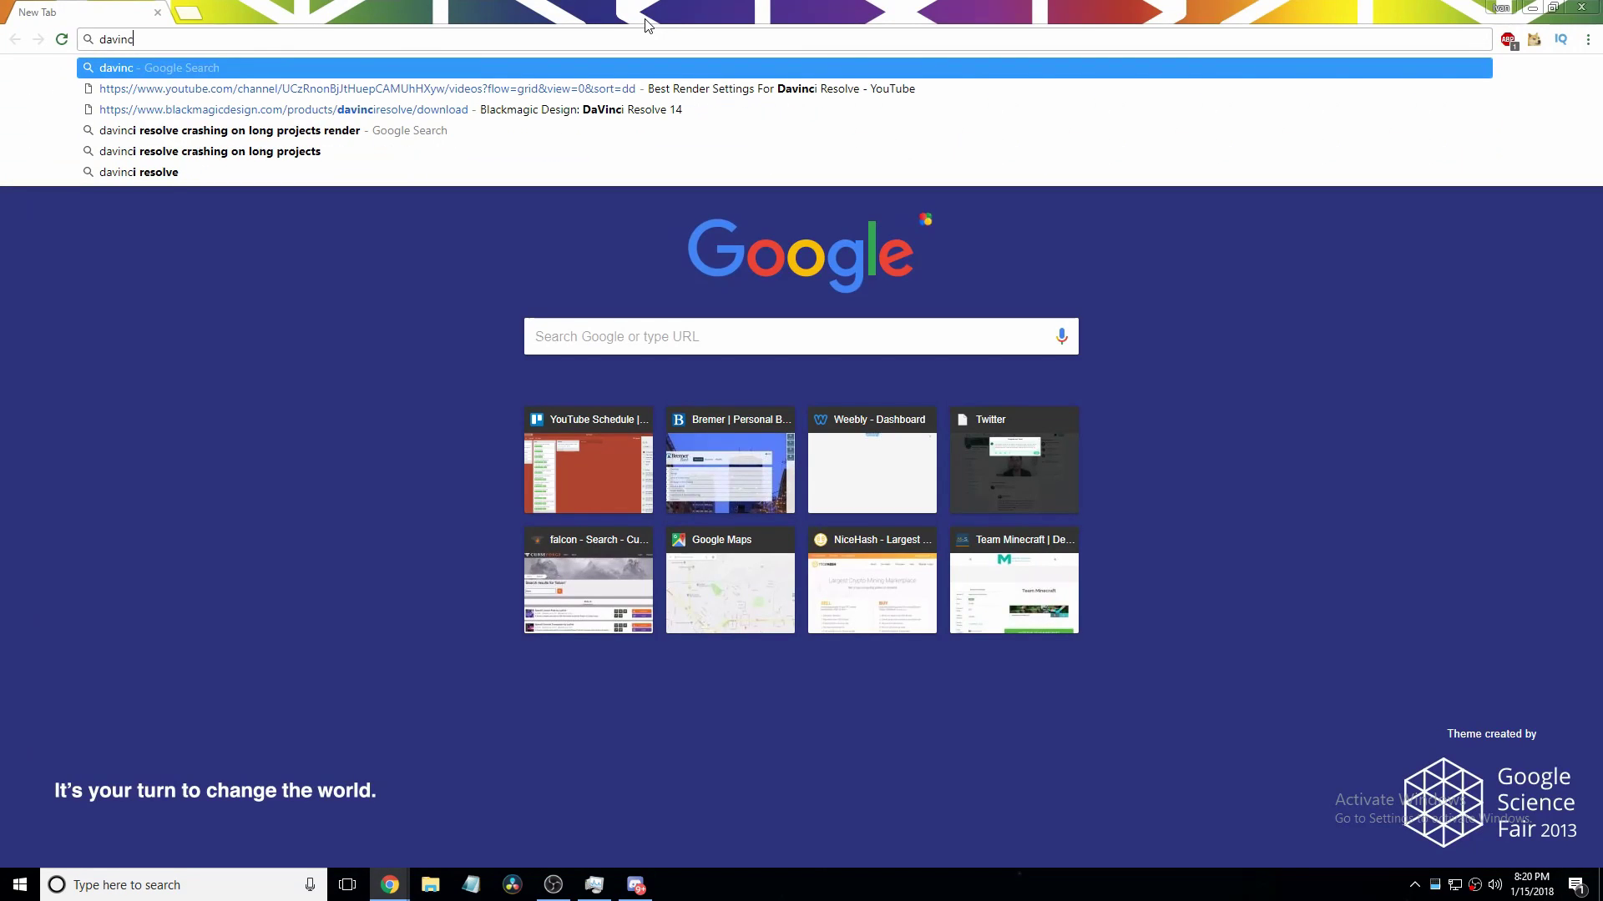
text(i resolve)
key(Return)
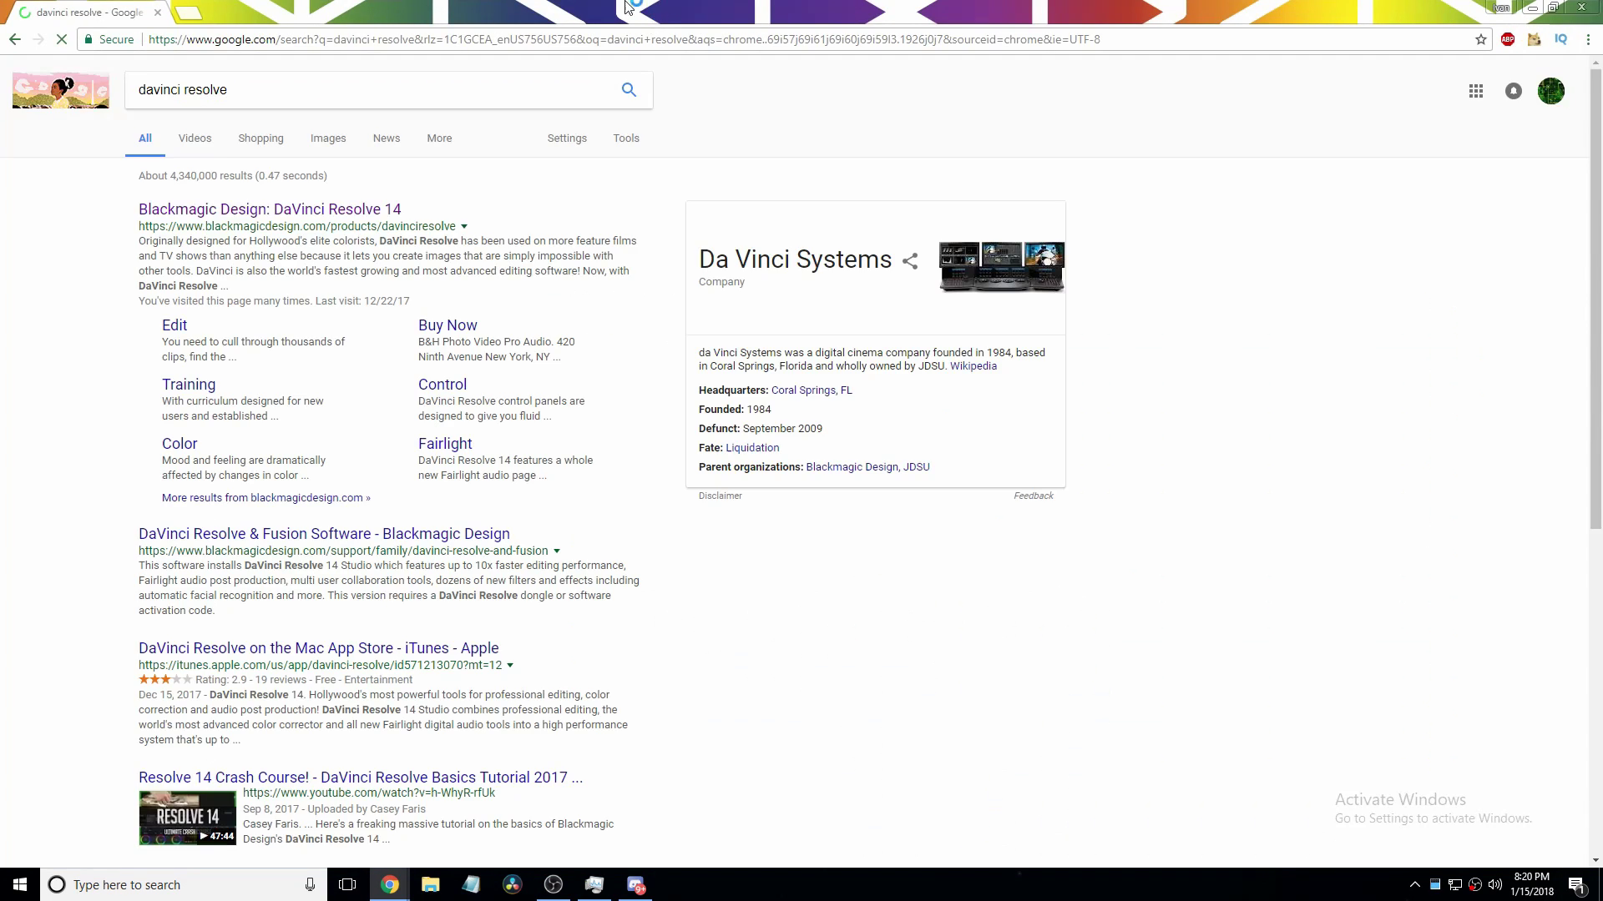
Open Blackmagic's DaVinci Resolve 14 page and choose the free Windows download
click(261, 212)
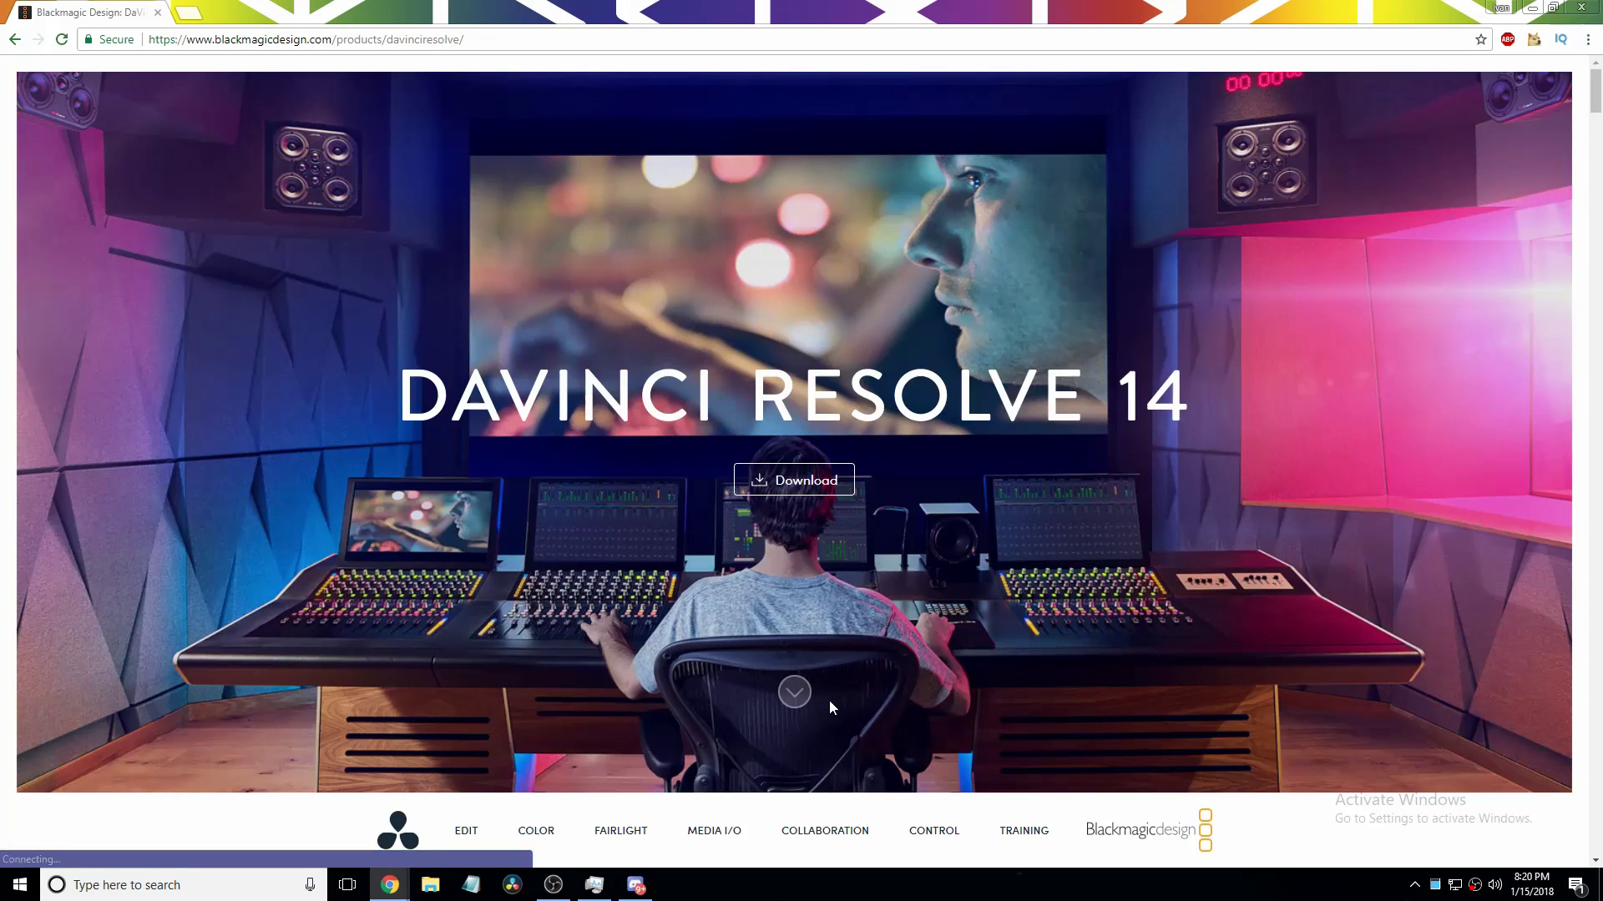
click(751, 478)
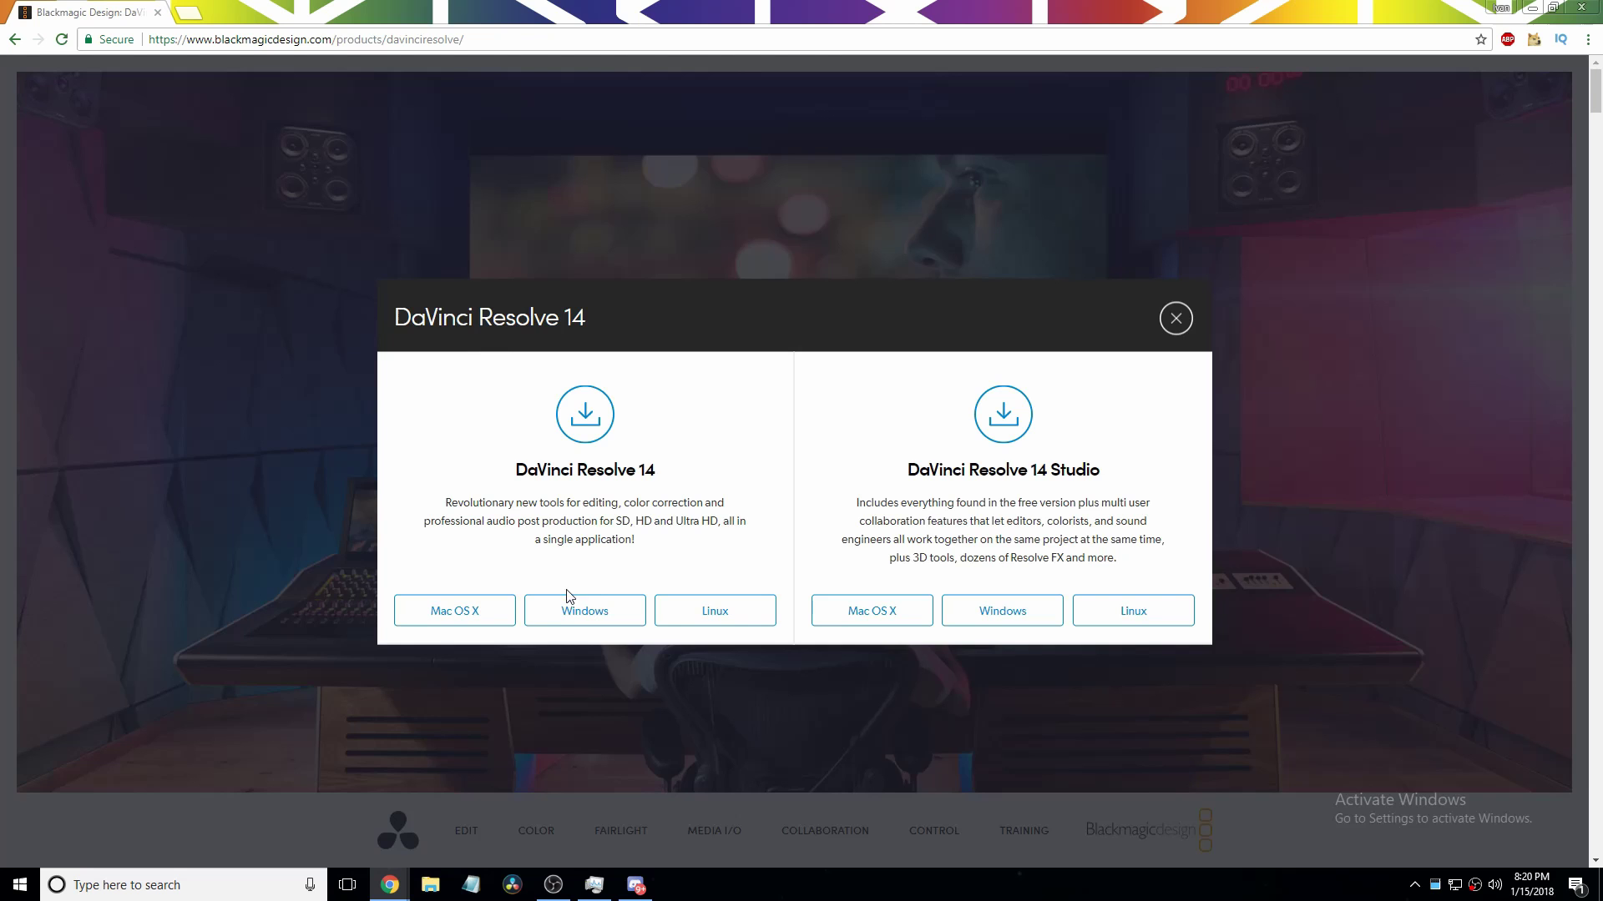
click(561, 613)
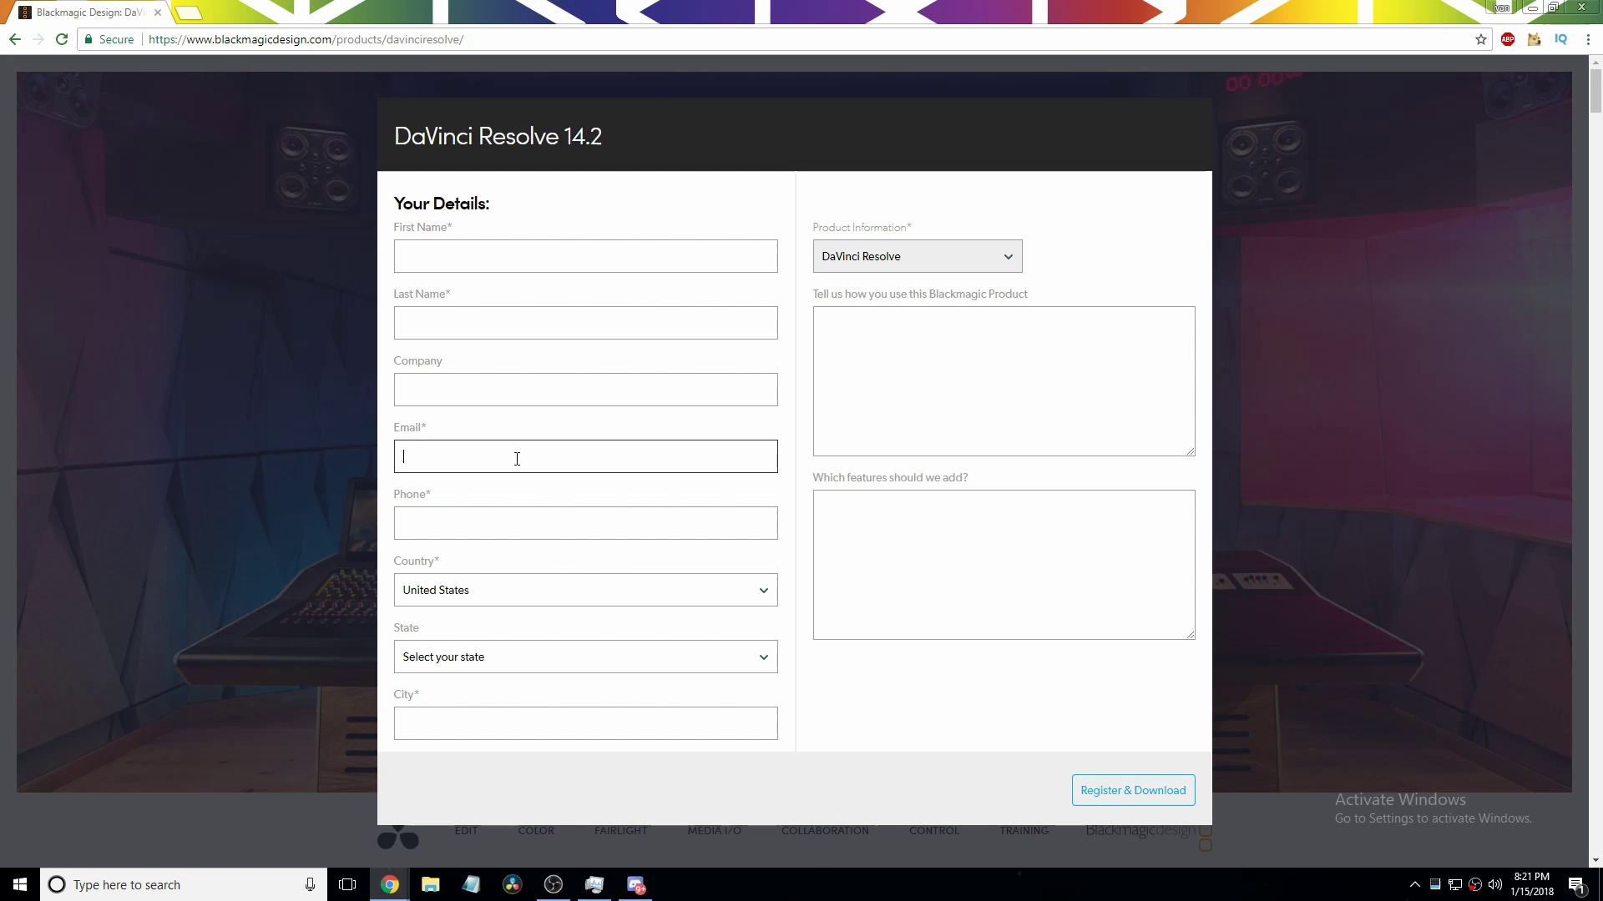
Move through the registration form from the Phone field back to First Name
key(Tab)
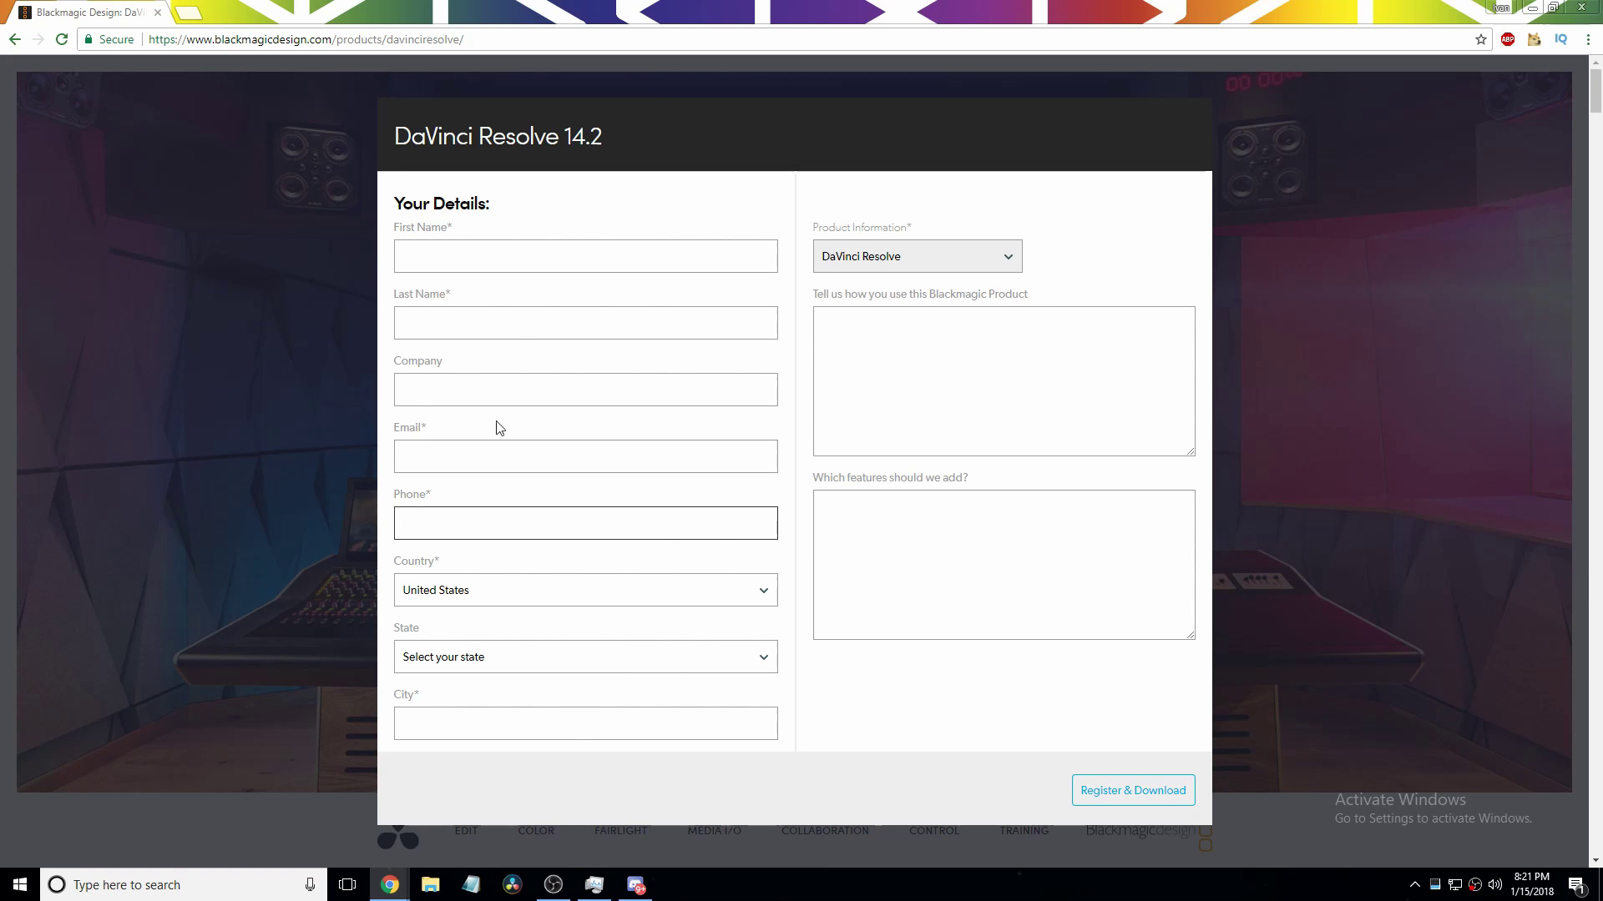
click(502, 264)
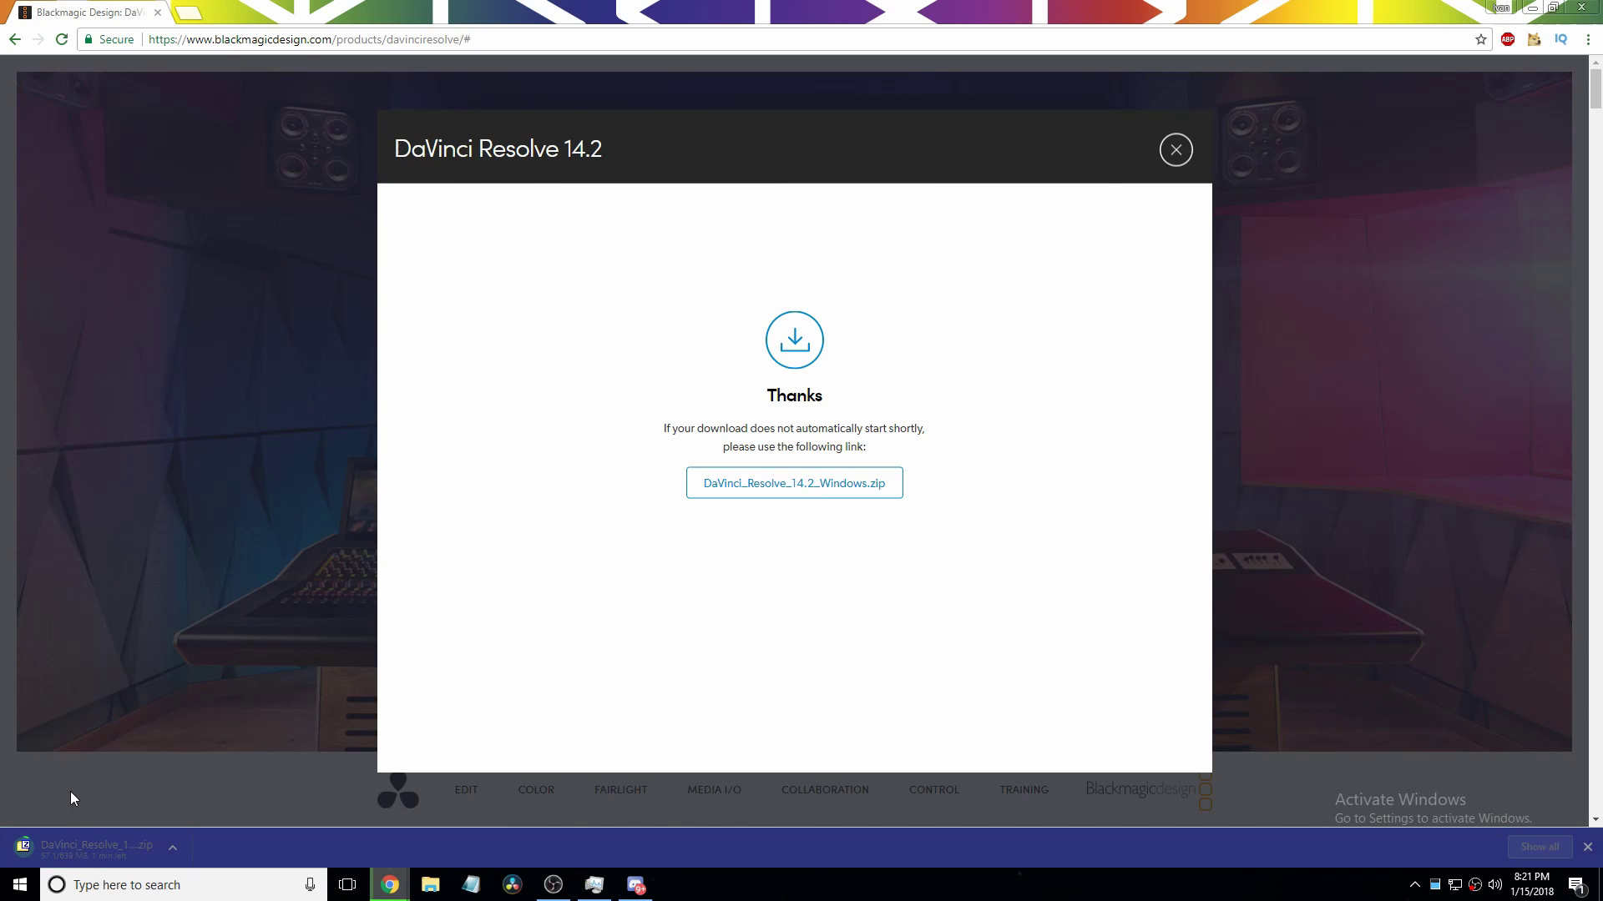
Extract DaVinci_Resolve_14.2_Windows.exe from the downloaded zip to the desktop and close 7-Zip
click(166, 859)
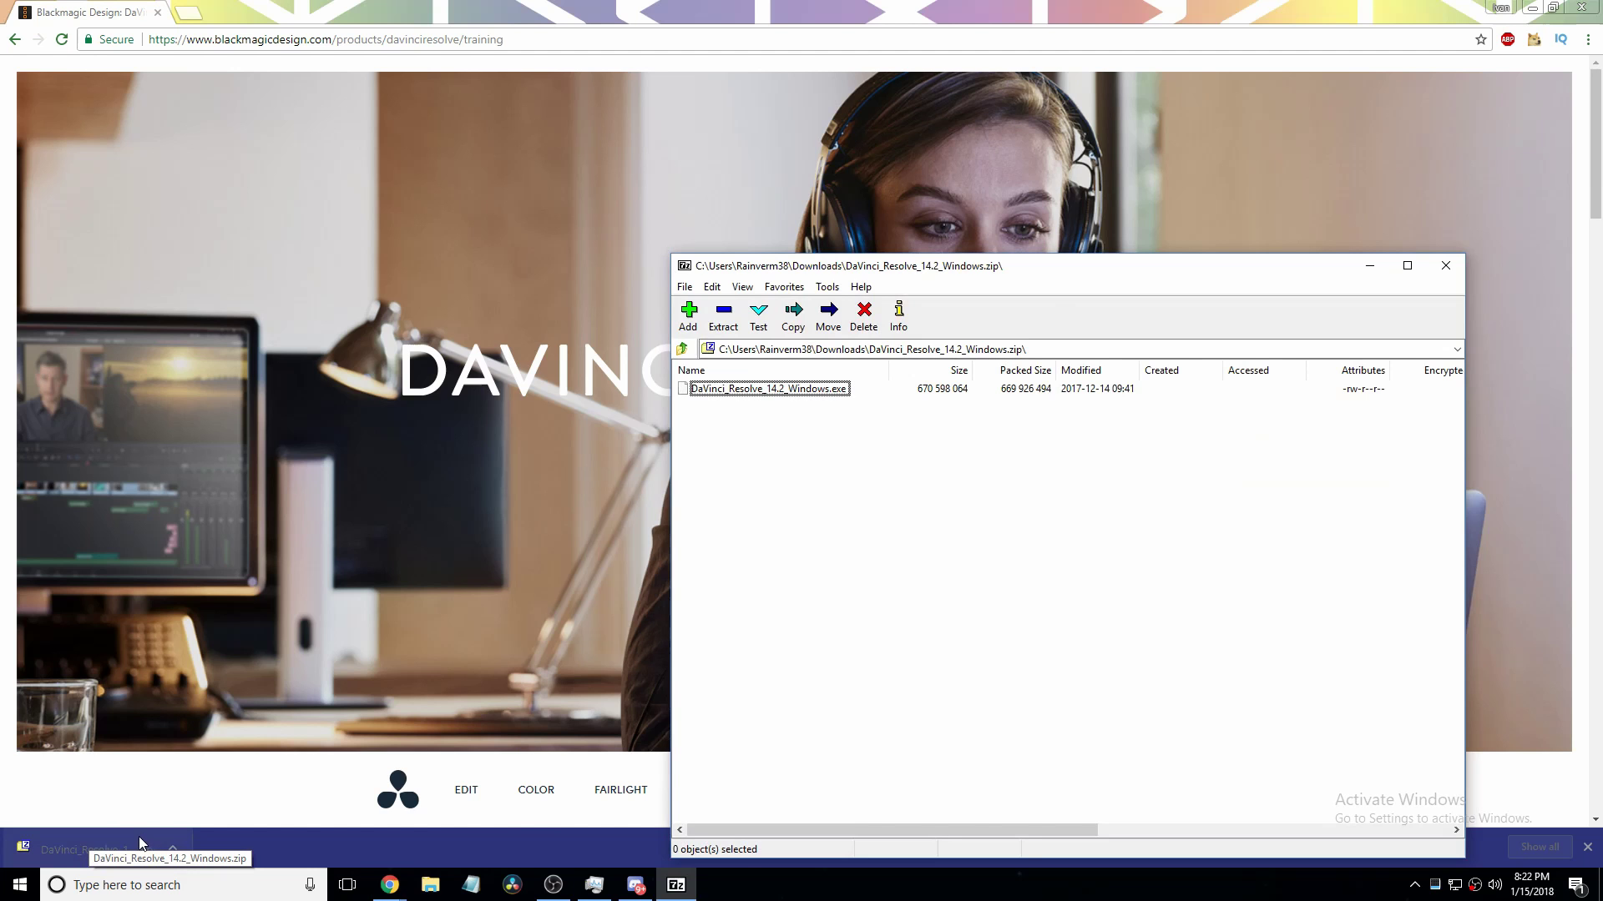
click(1532, 8)
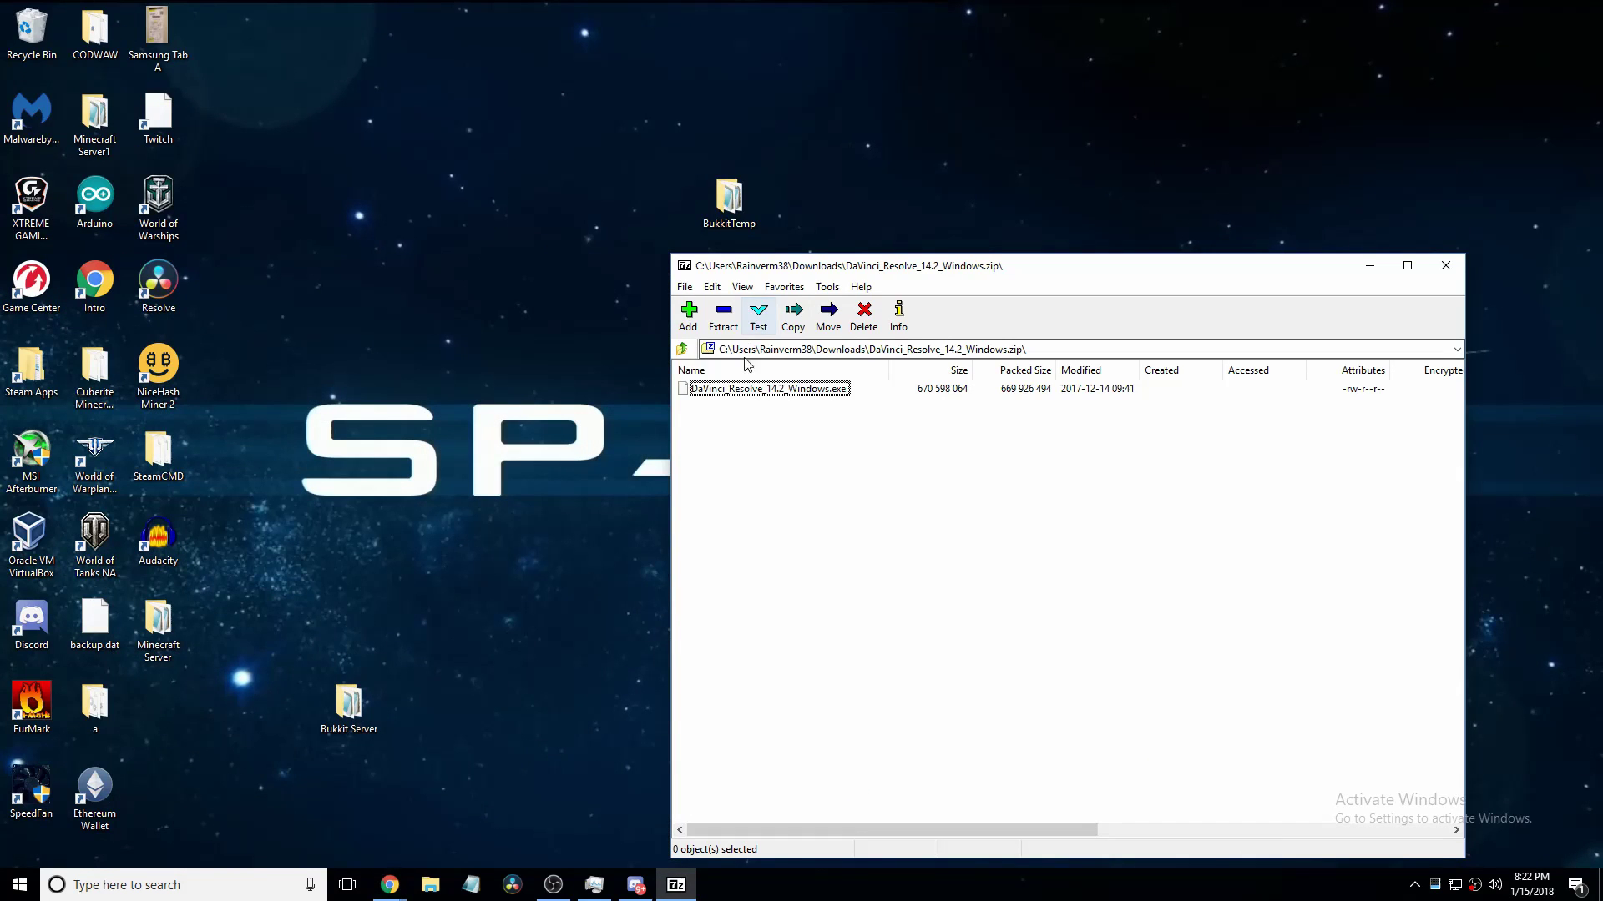
drag(755, 389, 494, 249)
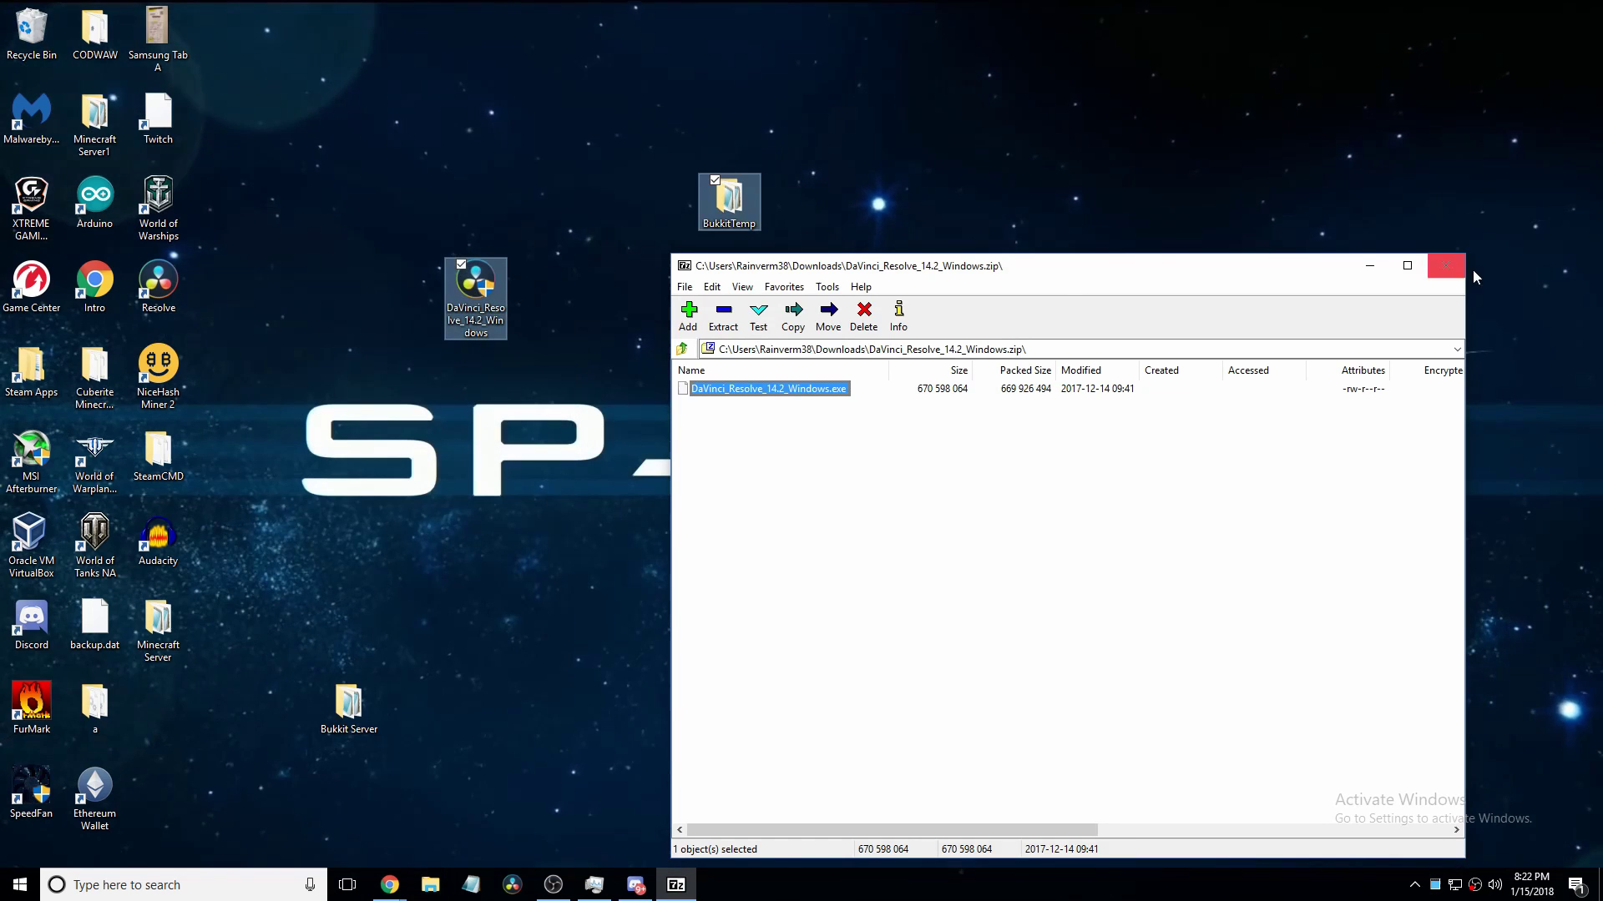
click(1445, 267)
drag(539, 513, 427, 262)
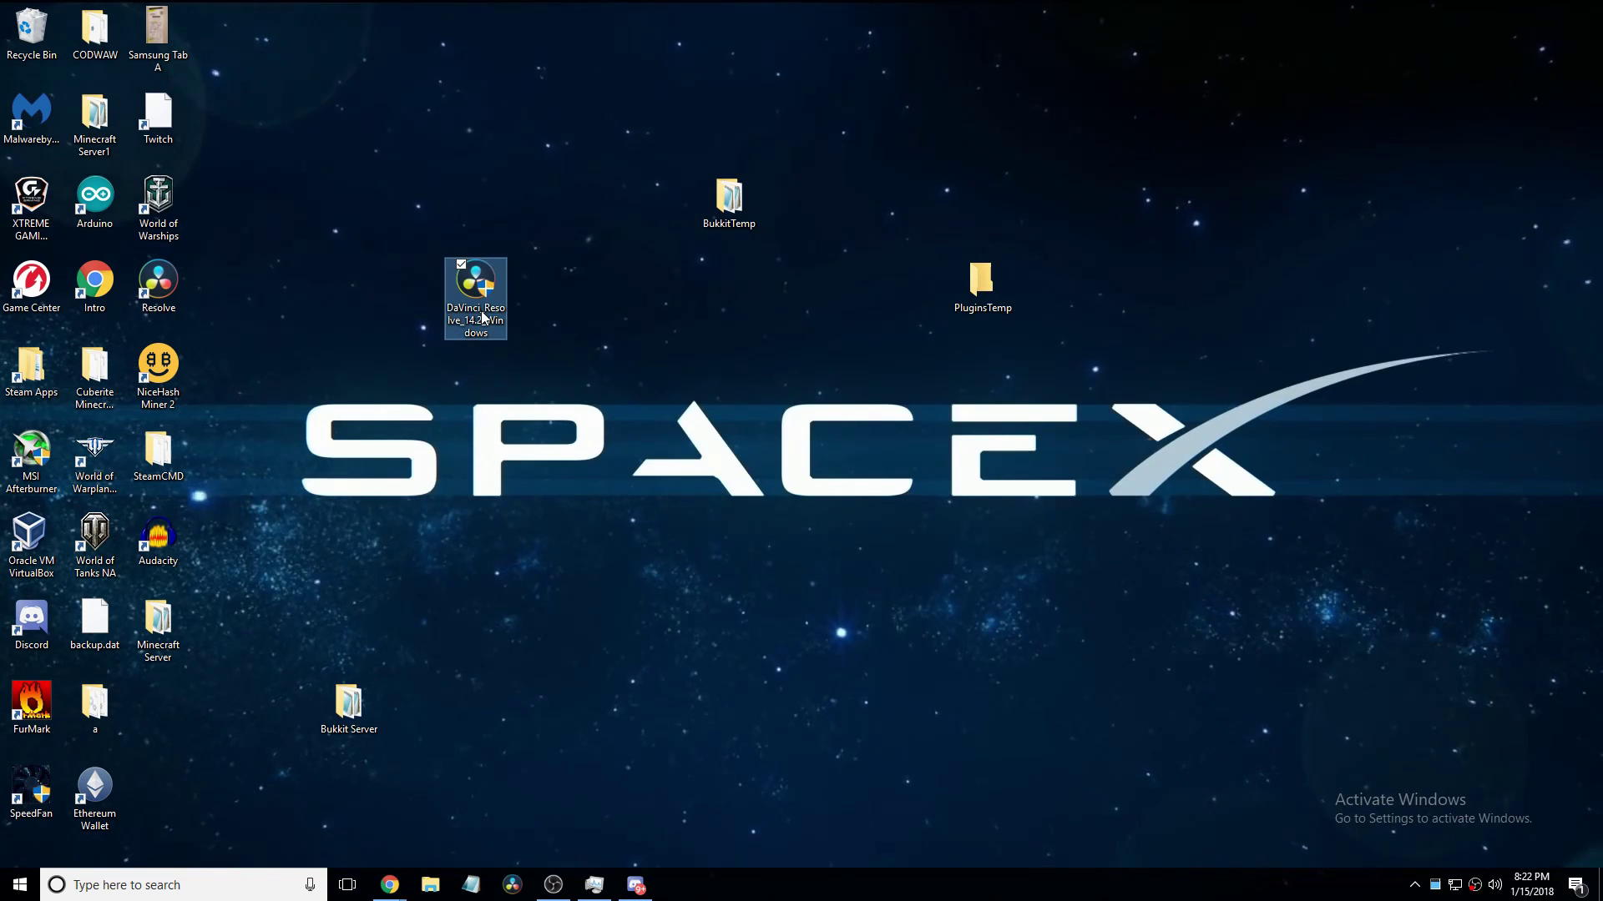
Launch the 14.2 installer and check Task Manager's processes sorted by CPU, then by name
double_click(475, 292)
key(ctrl+shift+Escape)
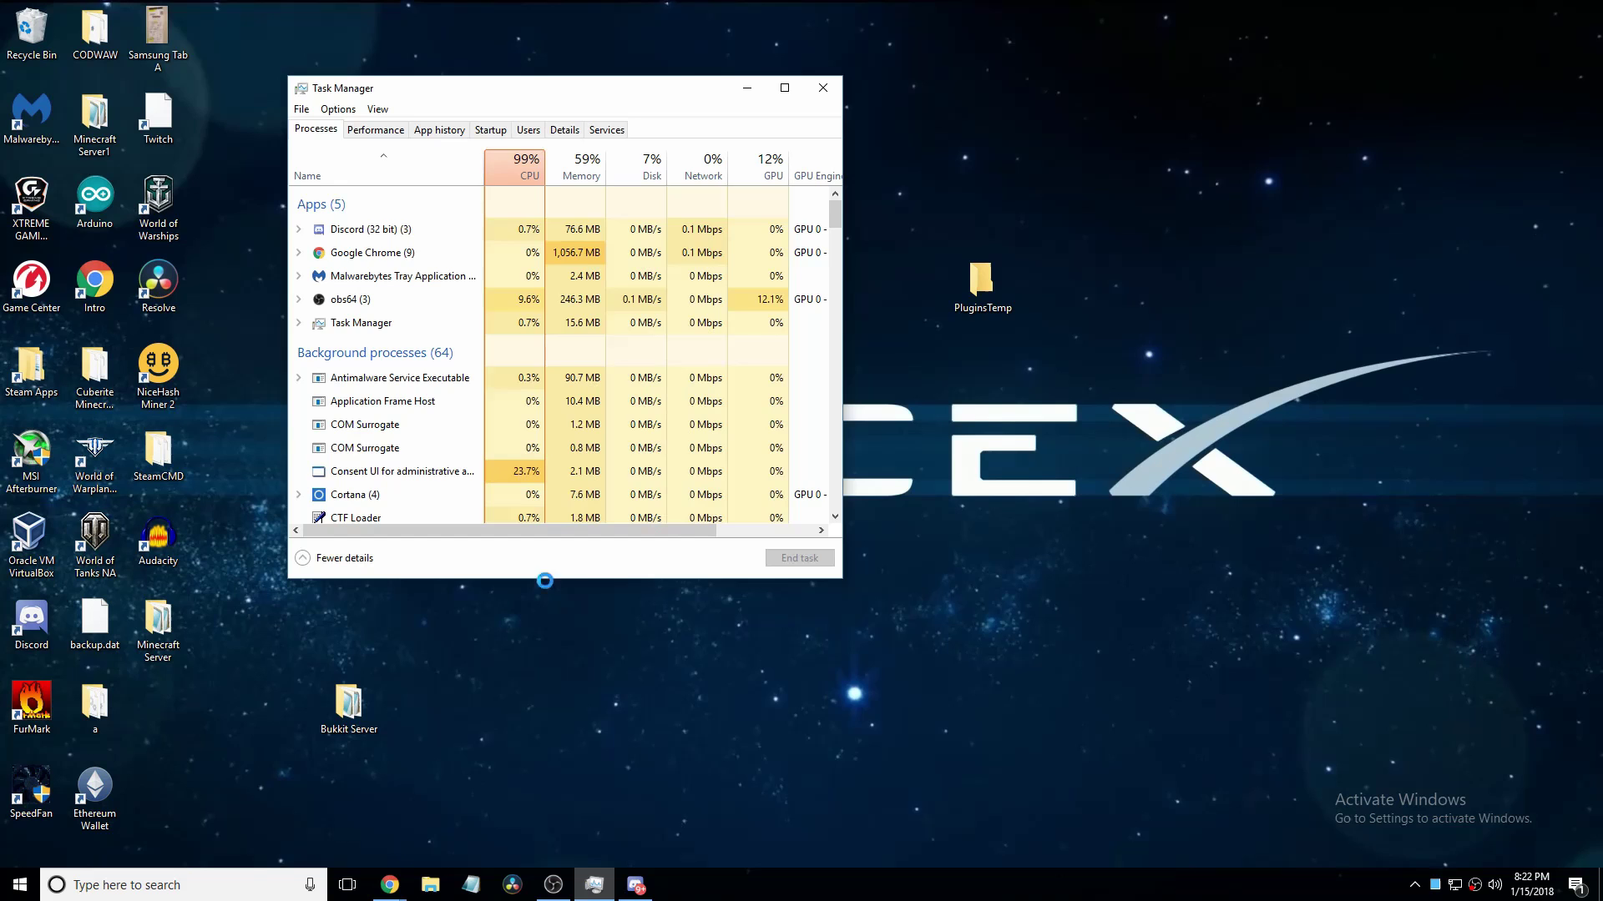
click(507, 169)
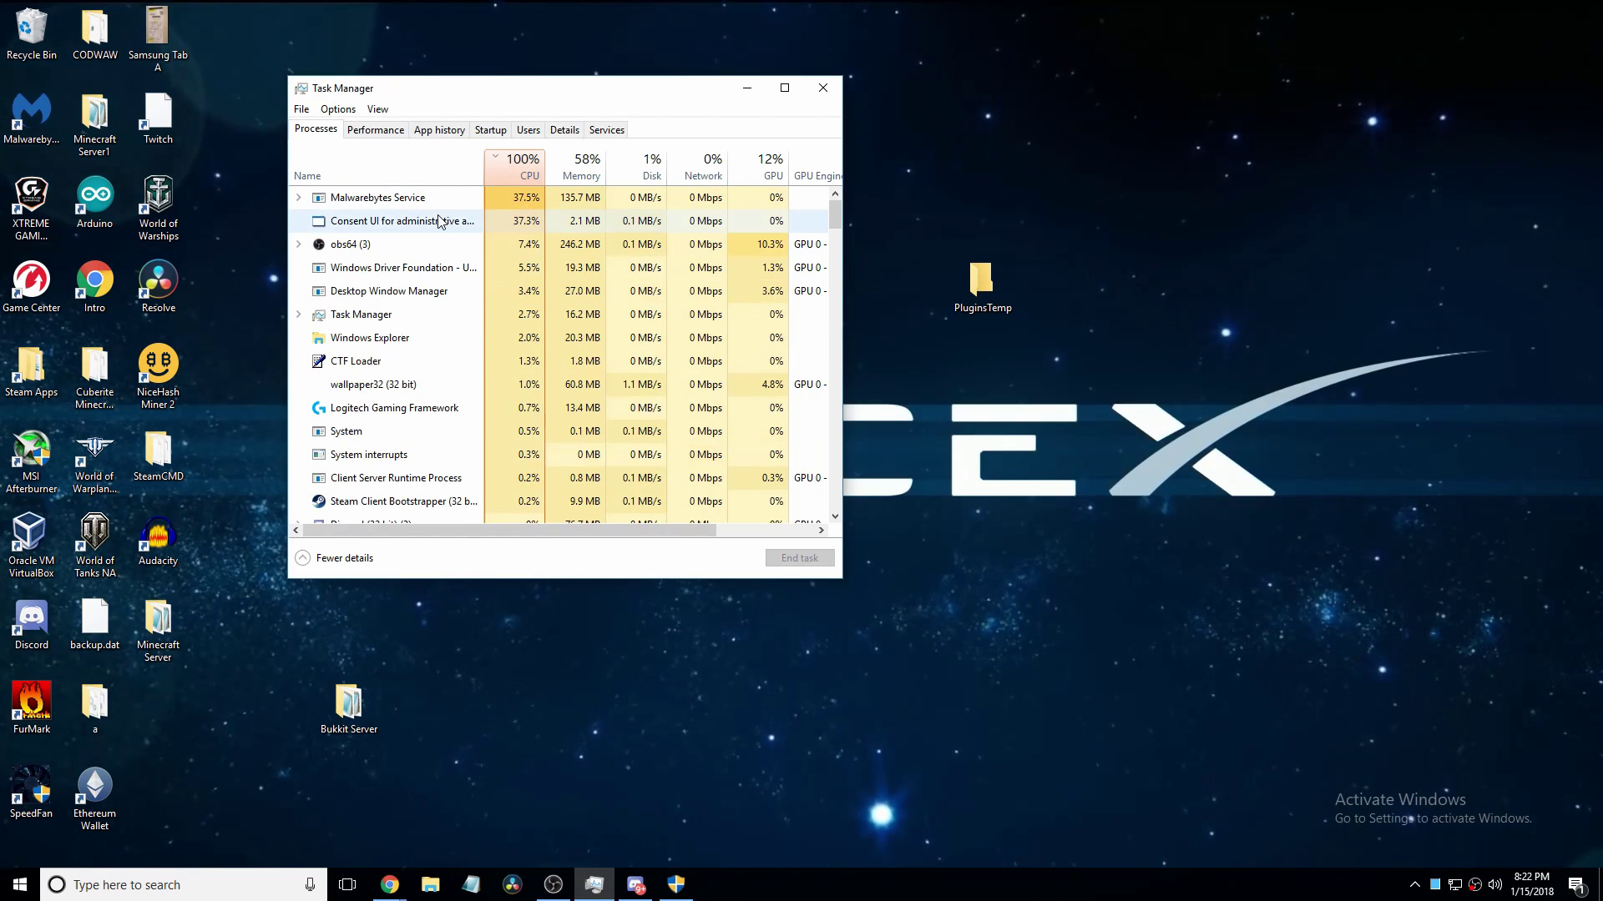
click(380, 171)
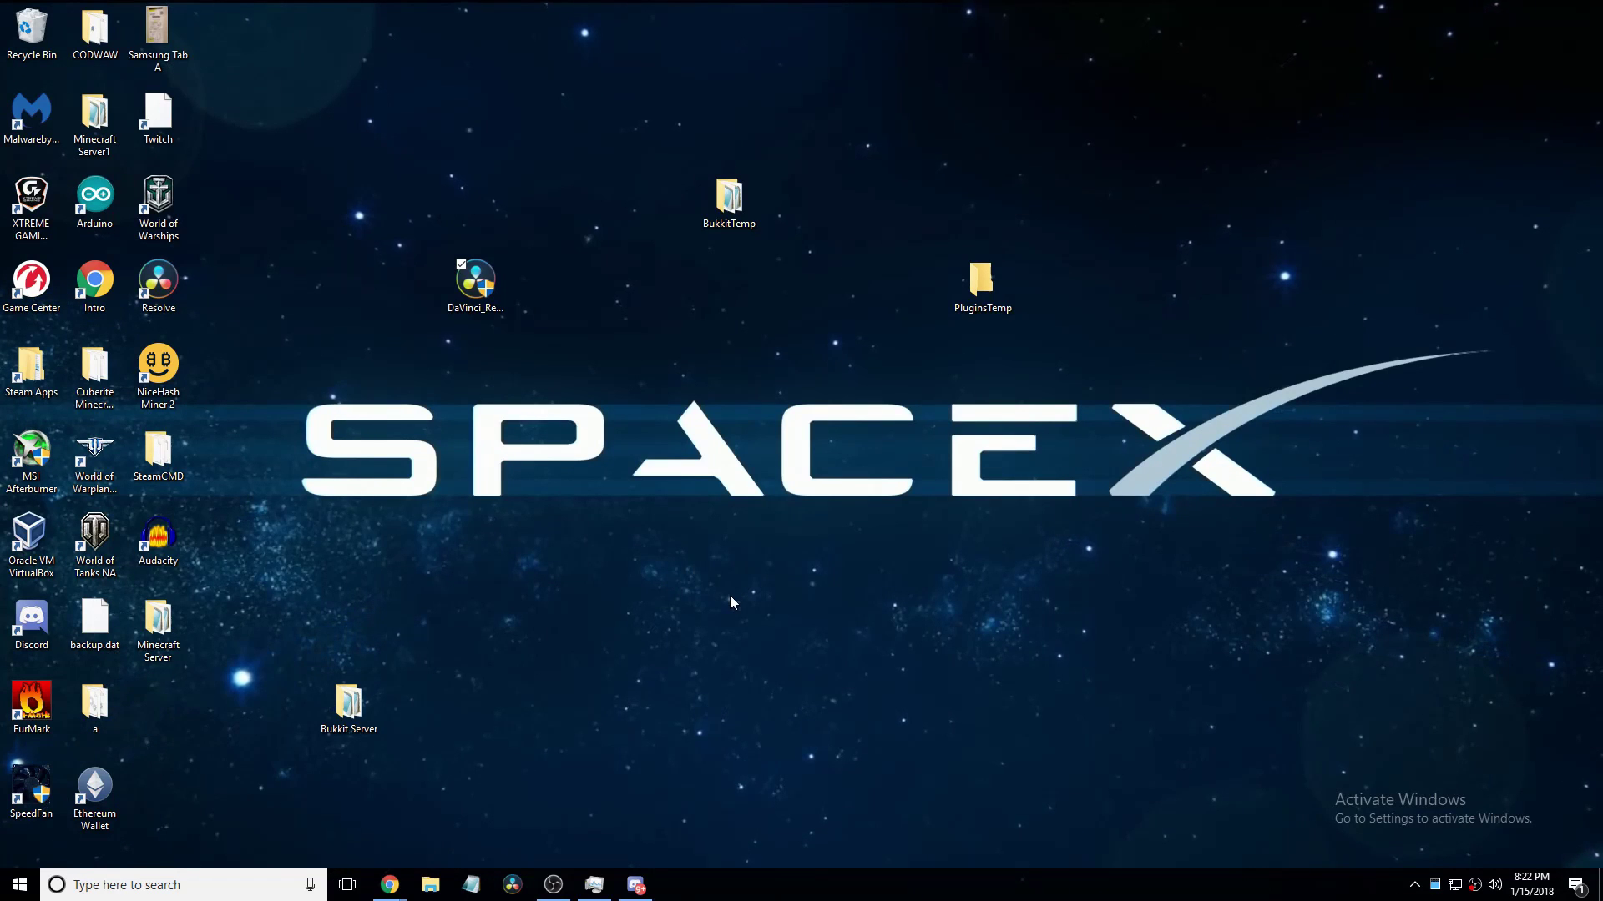
drag(1255, 192, 752, 576)
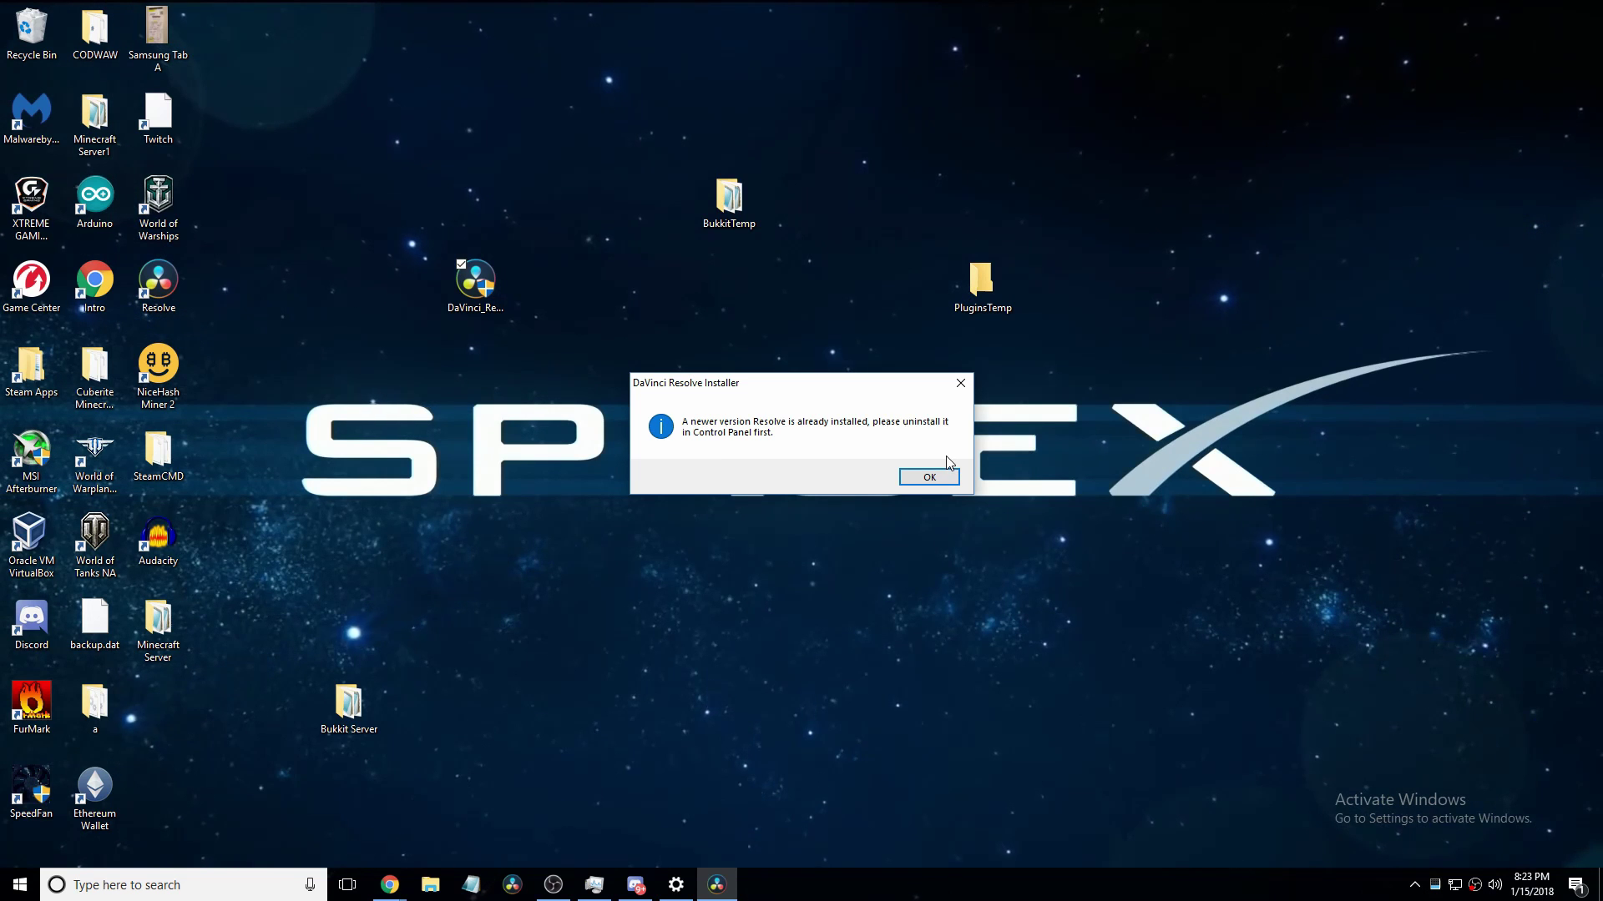
Dismiss the installer's warning that a newer Resolve version is already installed
drag(551, 182, 434, 451)
click(493, 533)
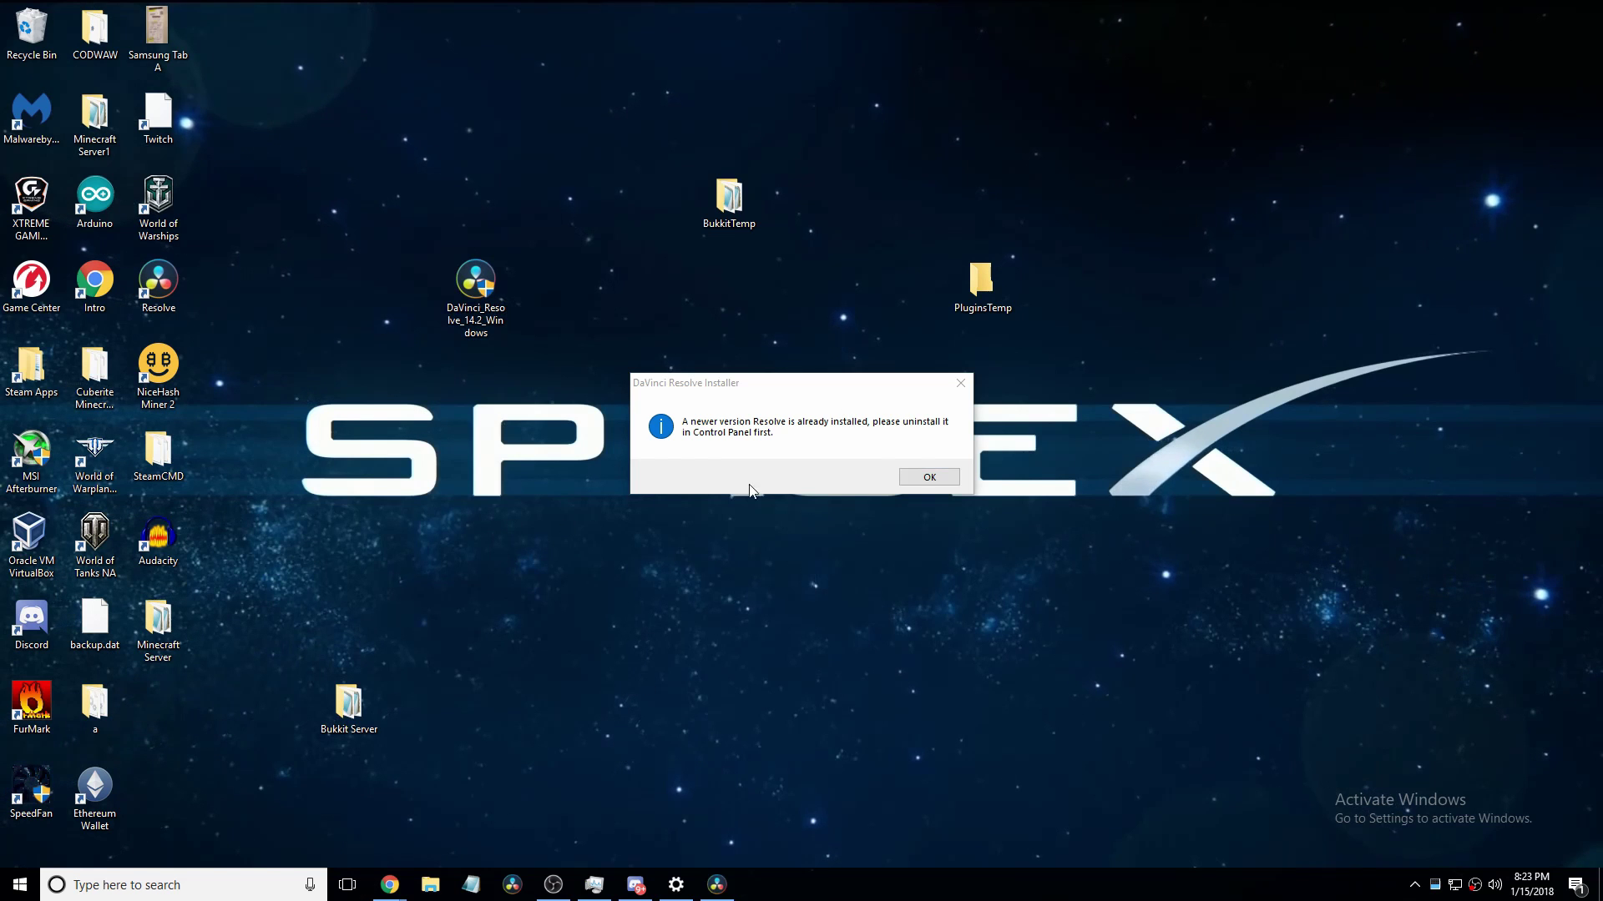
click(928, 477)
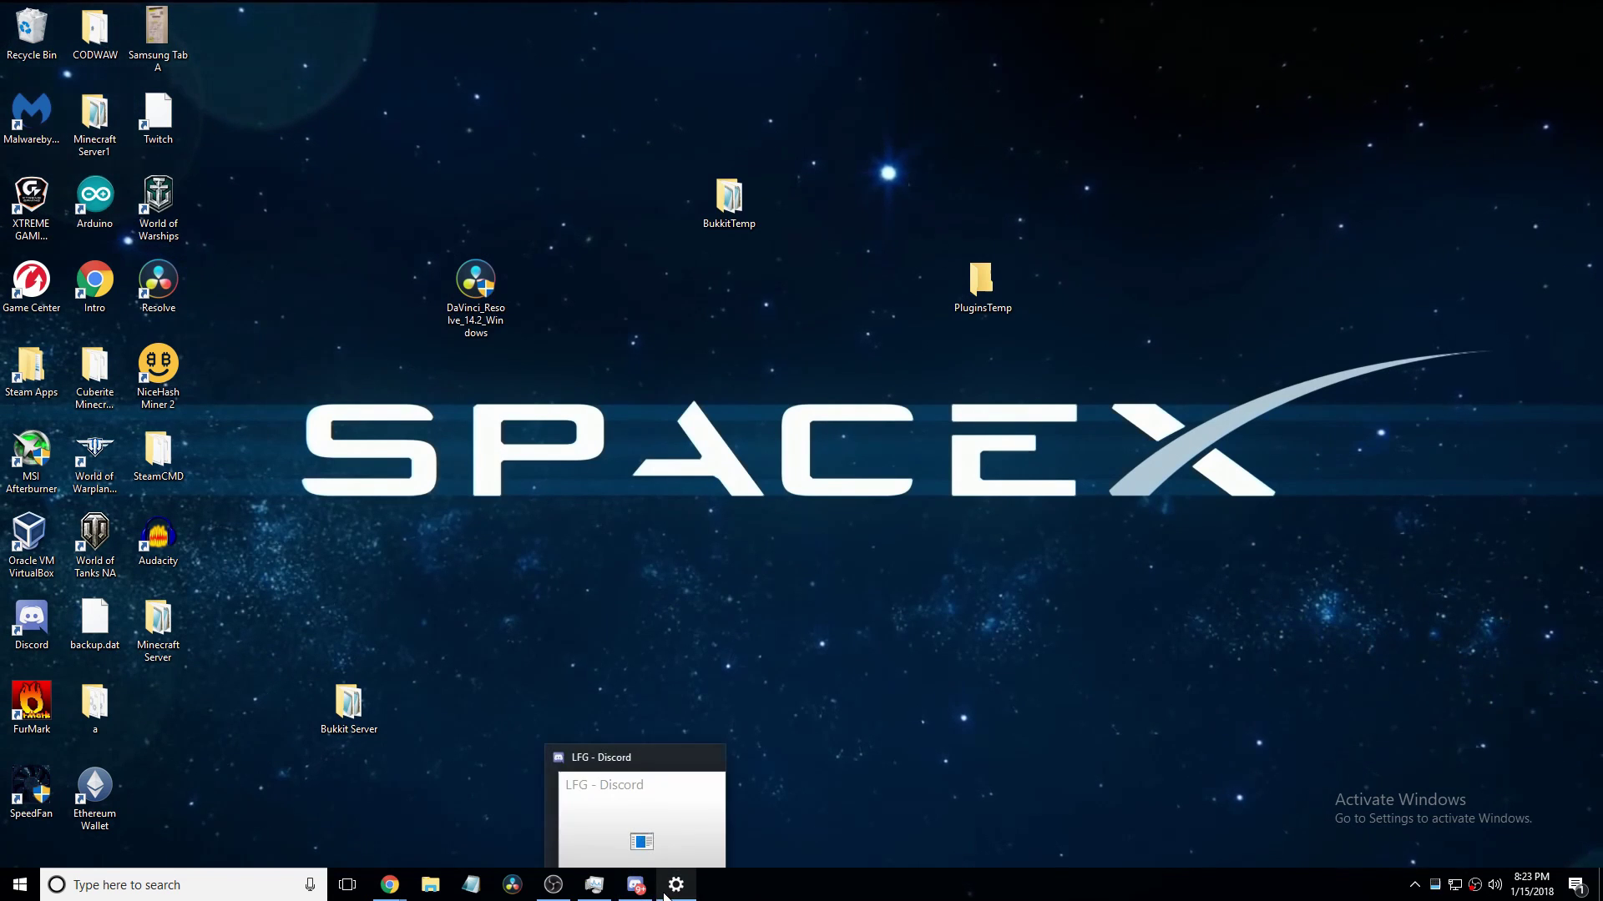
Select the DaVinci_Resolve_14.2_Windows installer on the desktop and run it again
click(476, 278)
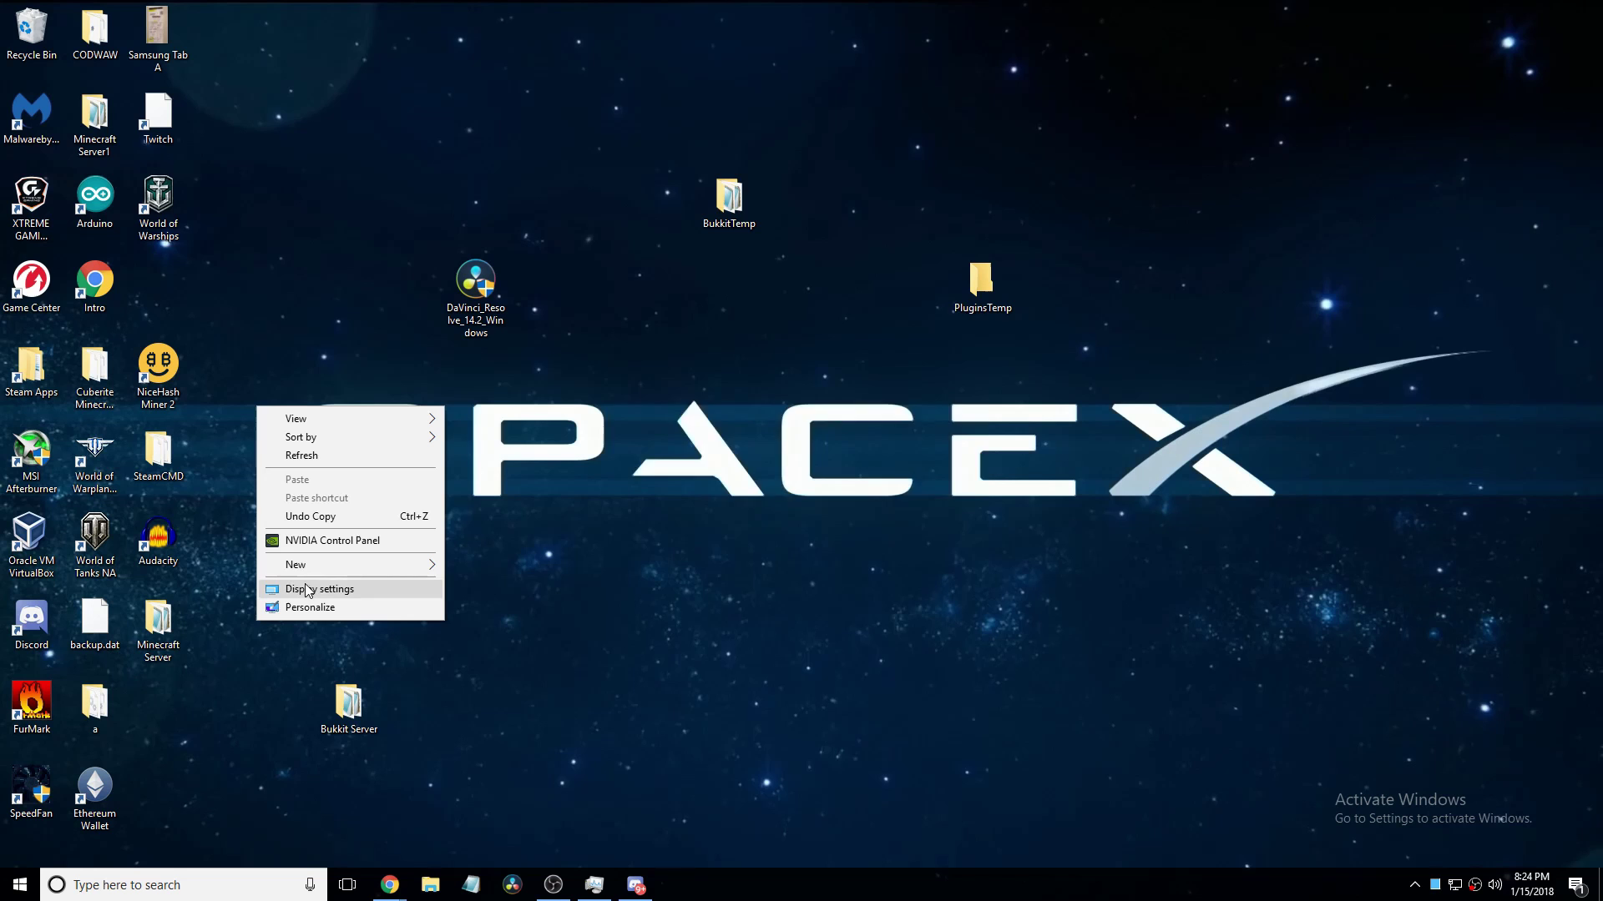
click(818, 501)
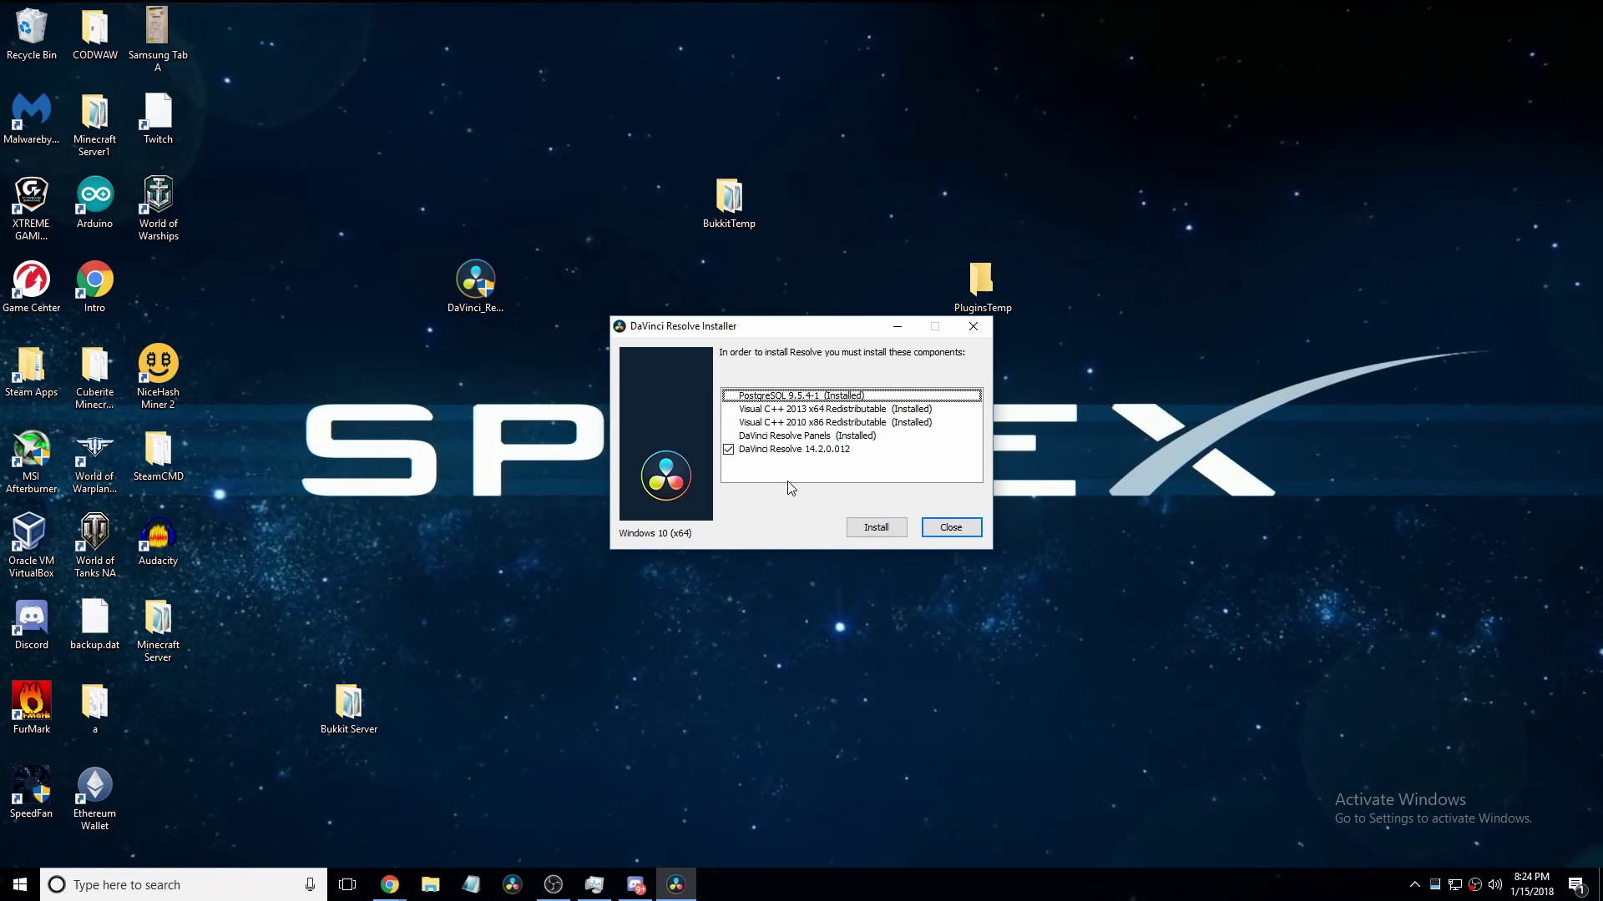
Install Resolve 14.2.0.012, accepting the license terms and keeping the default installation folder
click(863, 528)
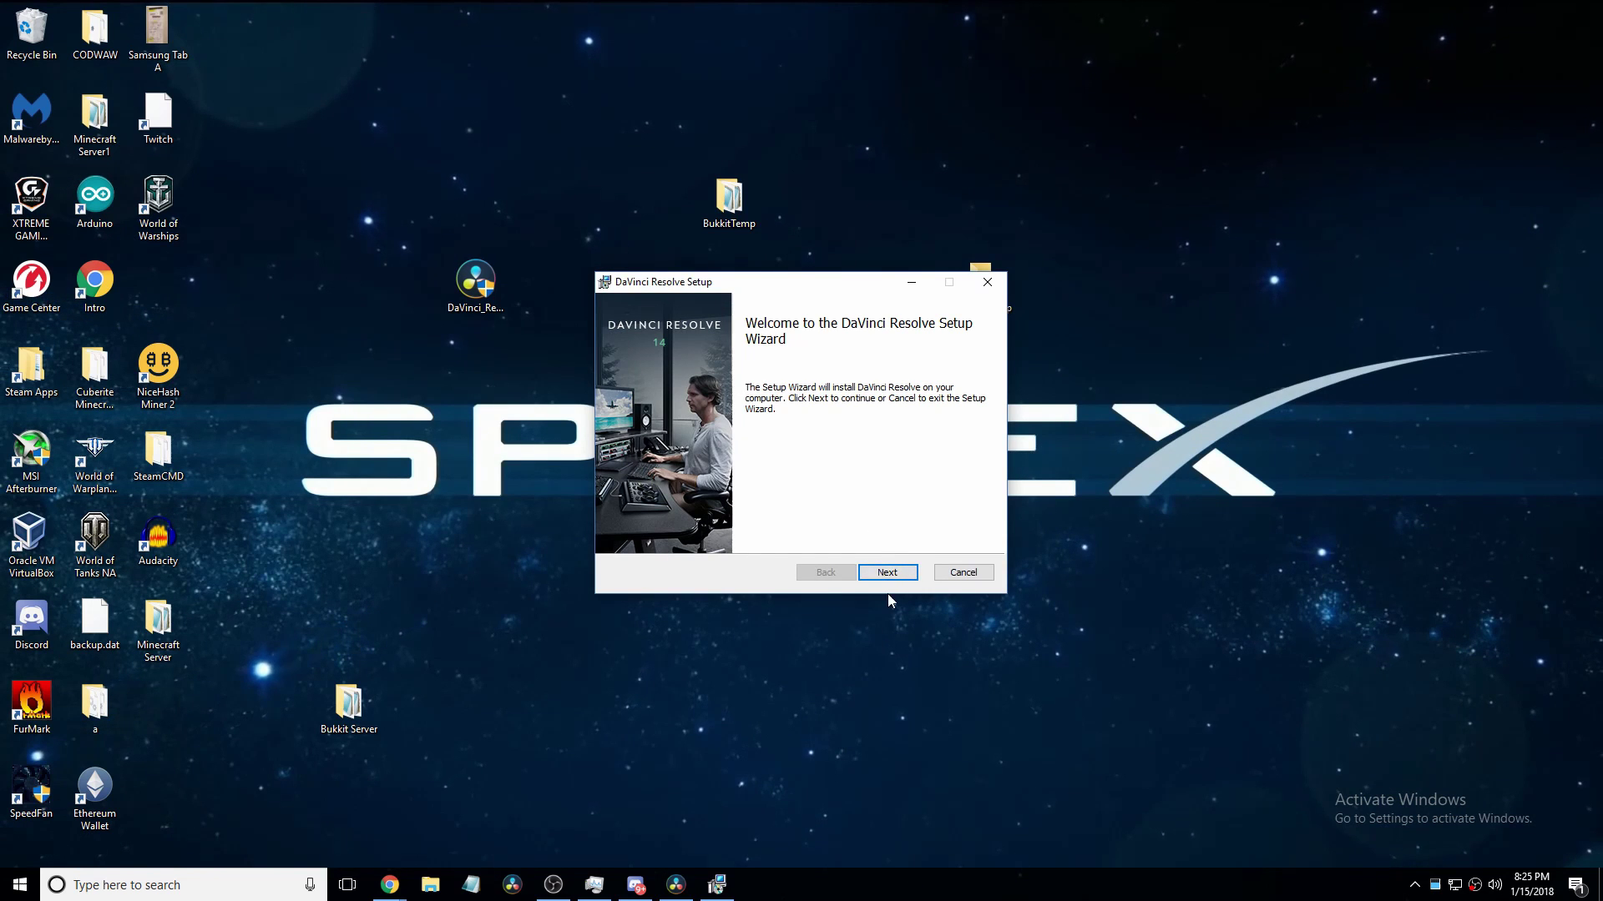
click(886, 573)
click(611, 529)
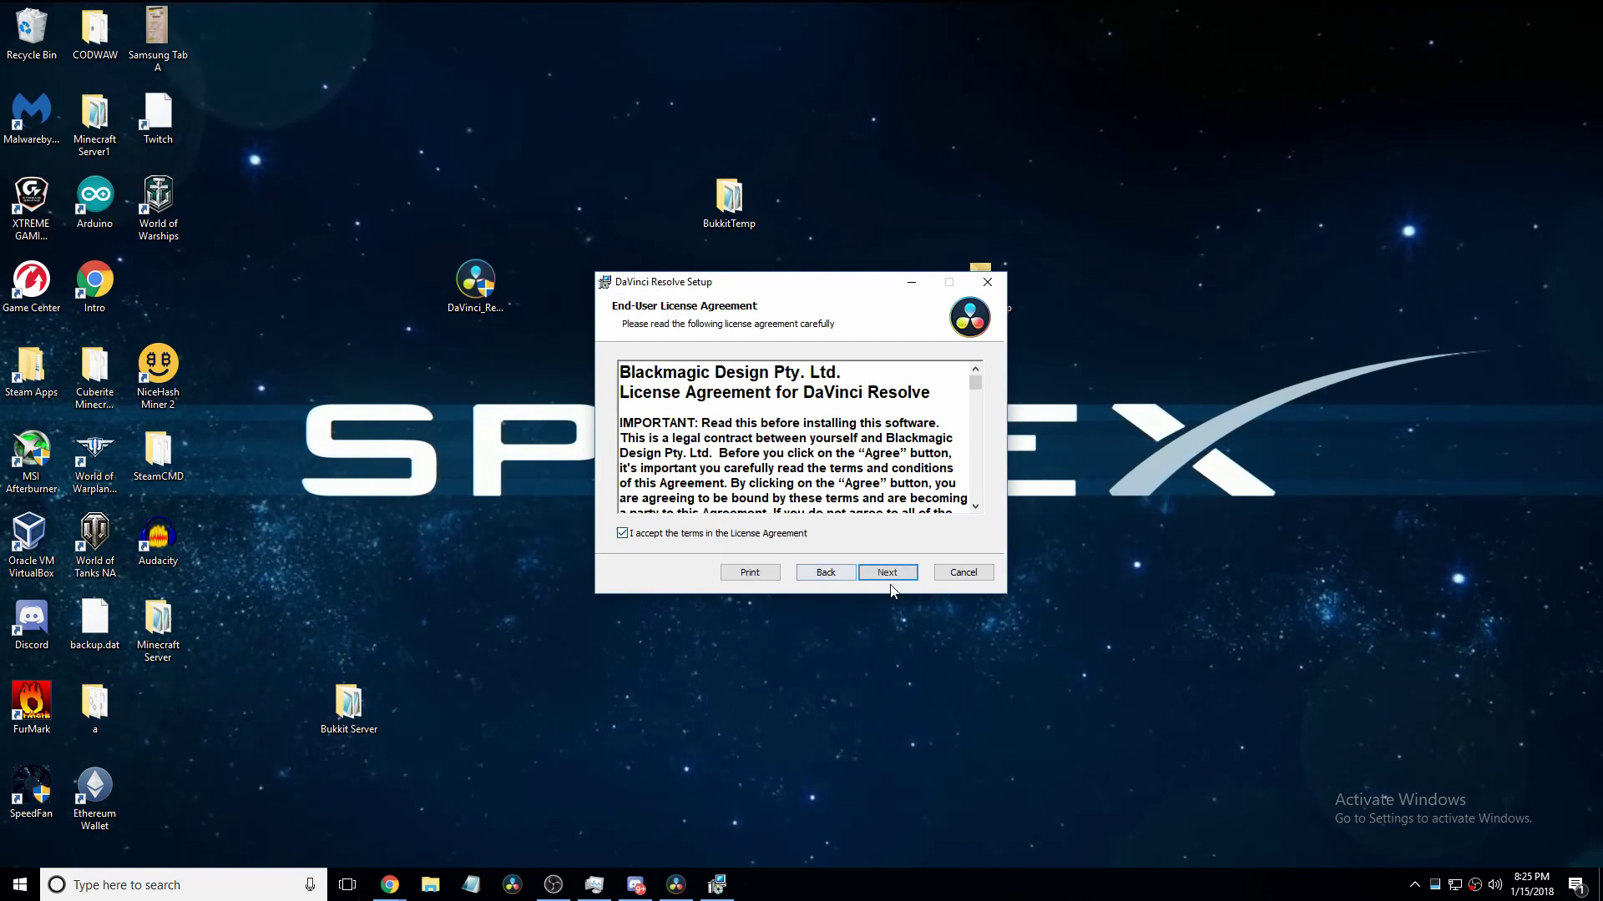
click(887, 572)
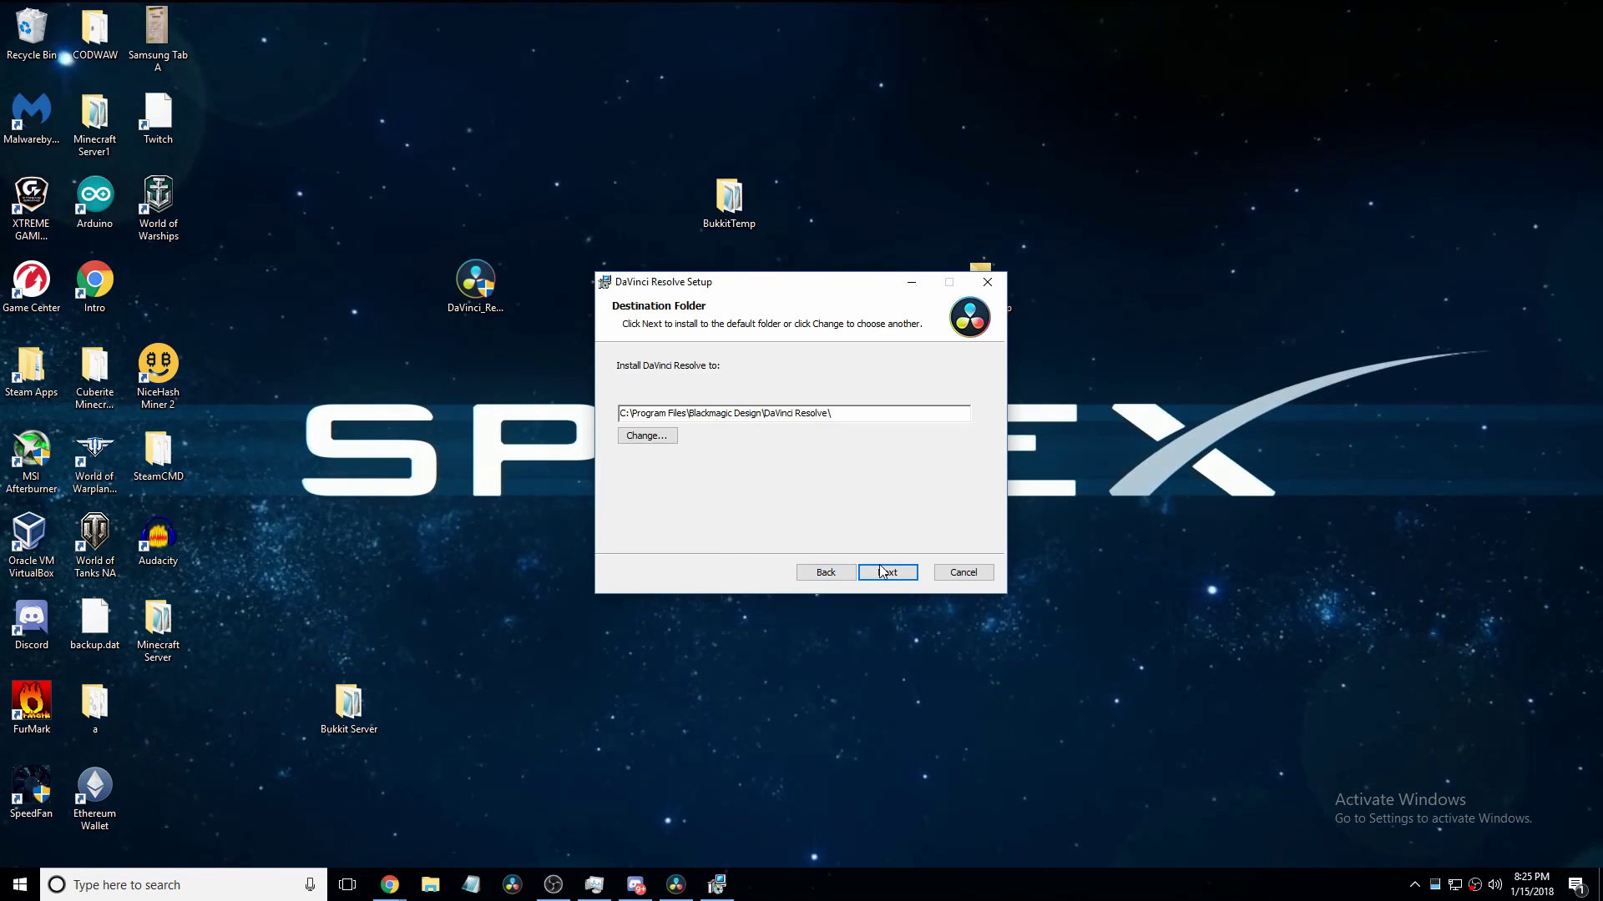
click(883, 572)
click(881, 570)
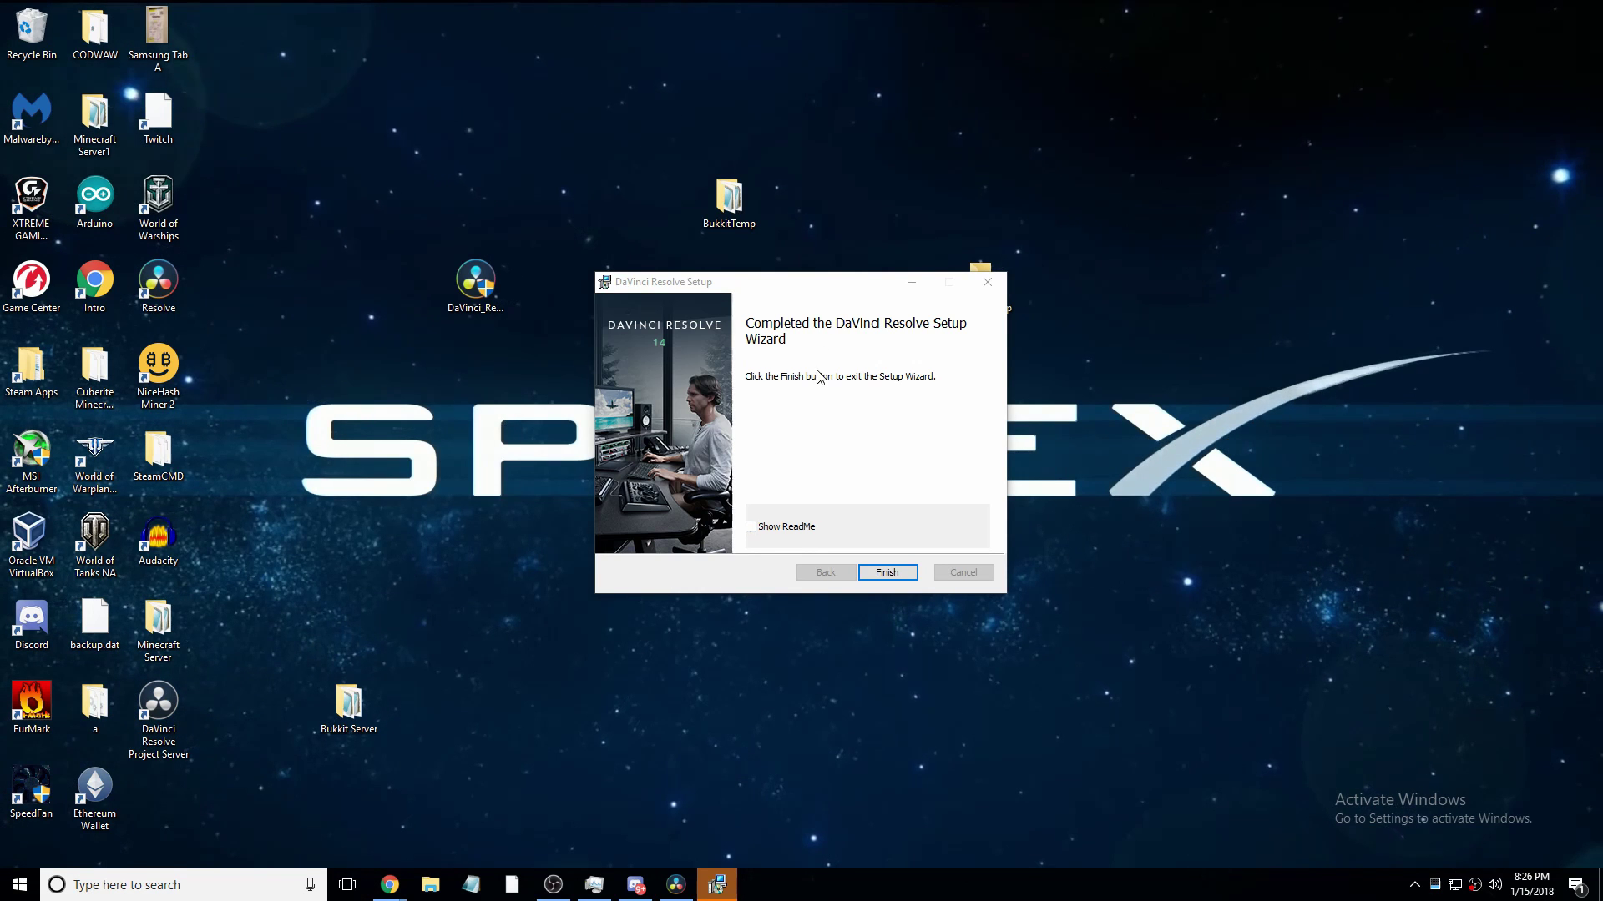
Finish the setup wizard, acknowledge the success message, and drag the installer to the Recycle Bin
click(789, 498)
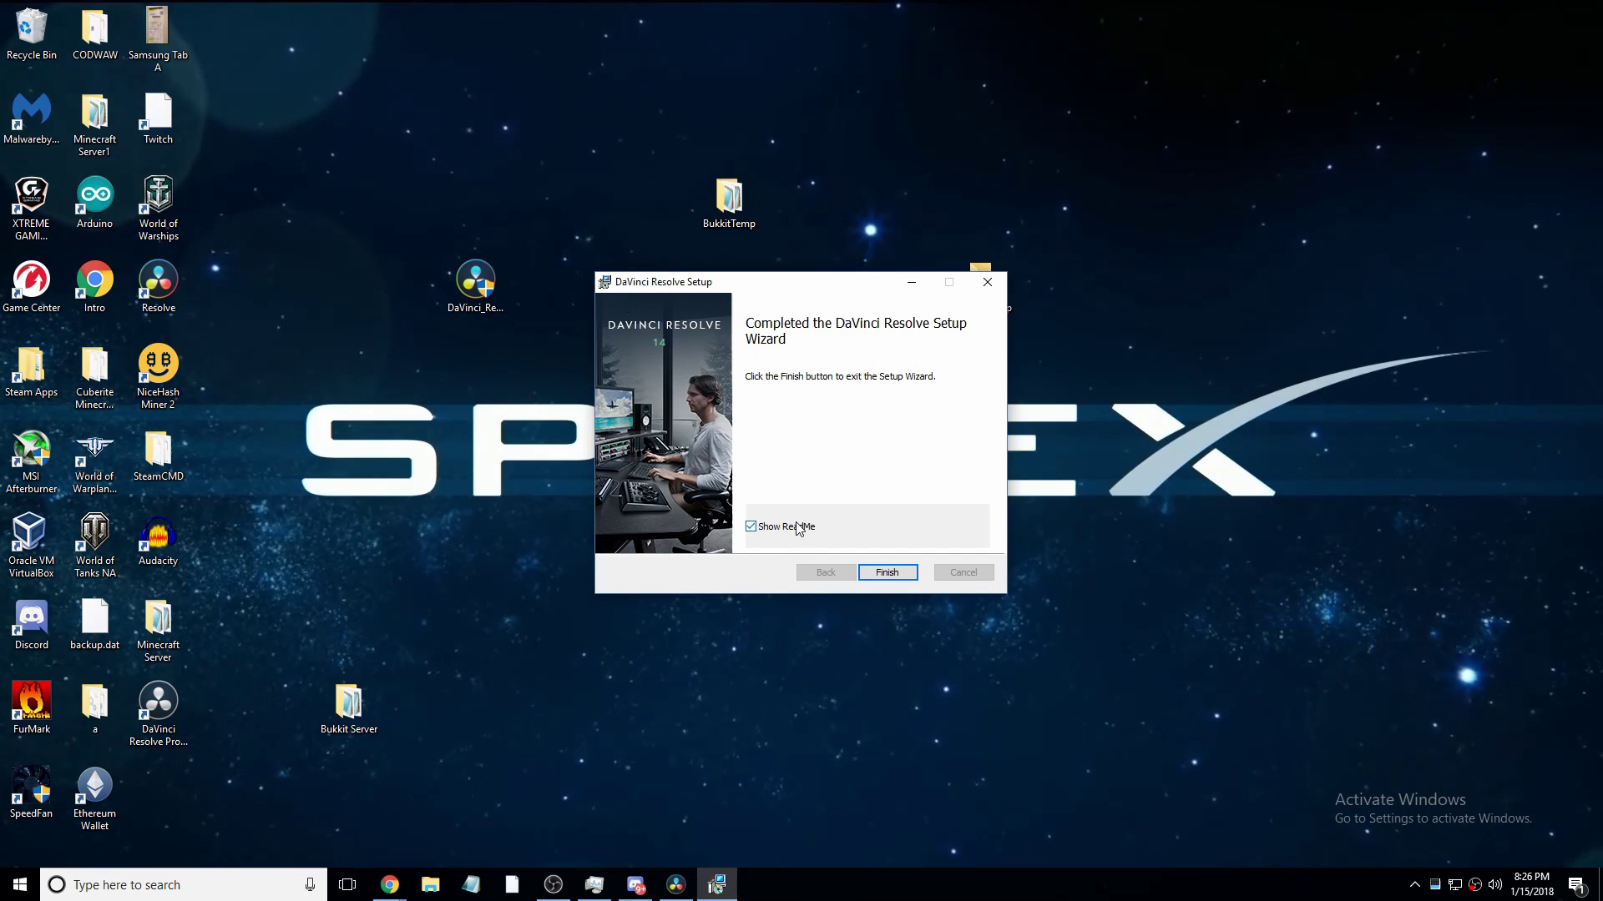
click(887, 575)
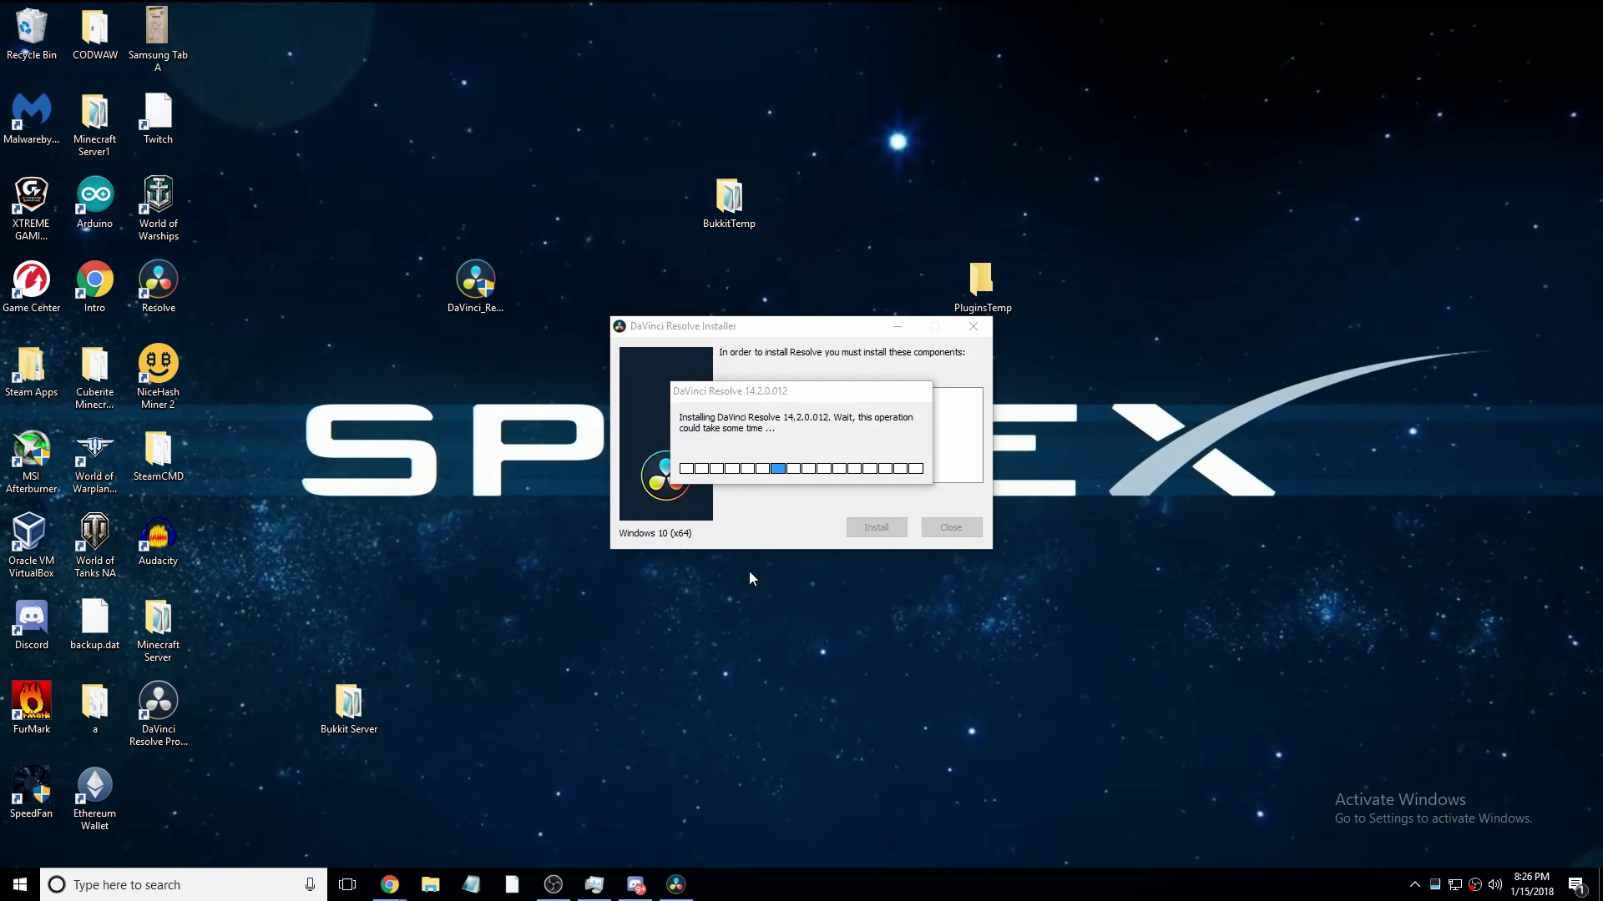
click(849, 474)
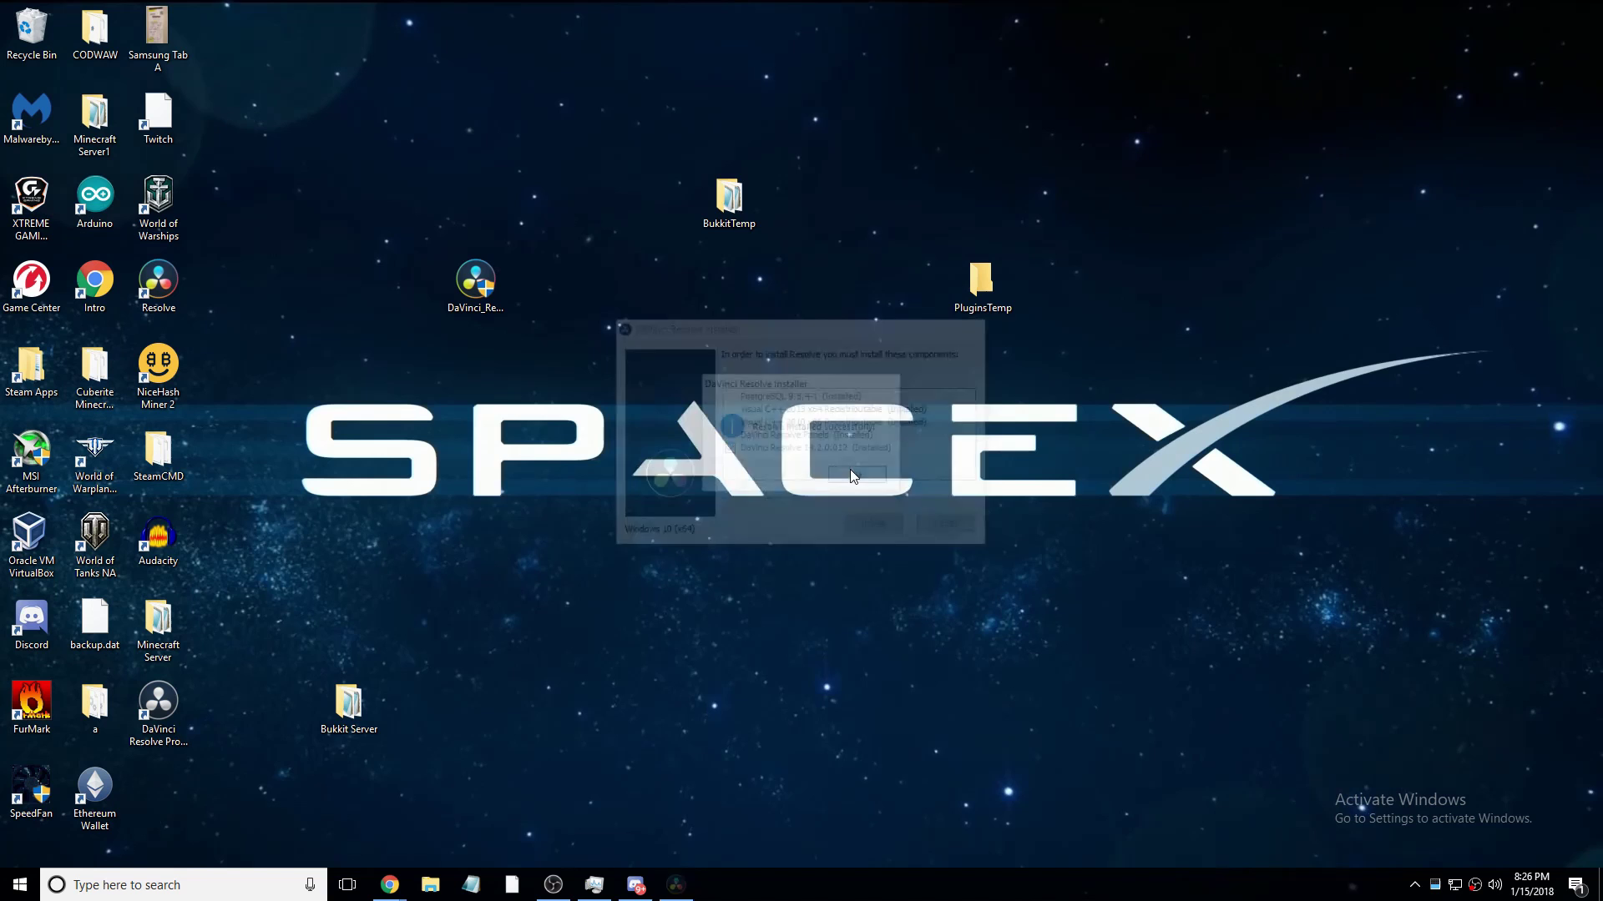
drag(478, 288, 18, 23)
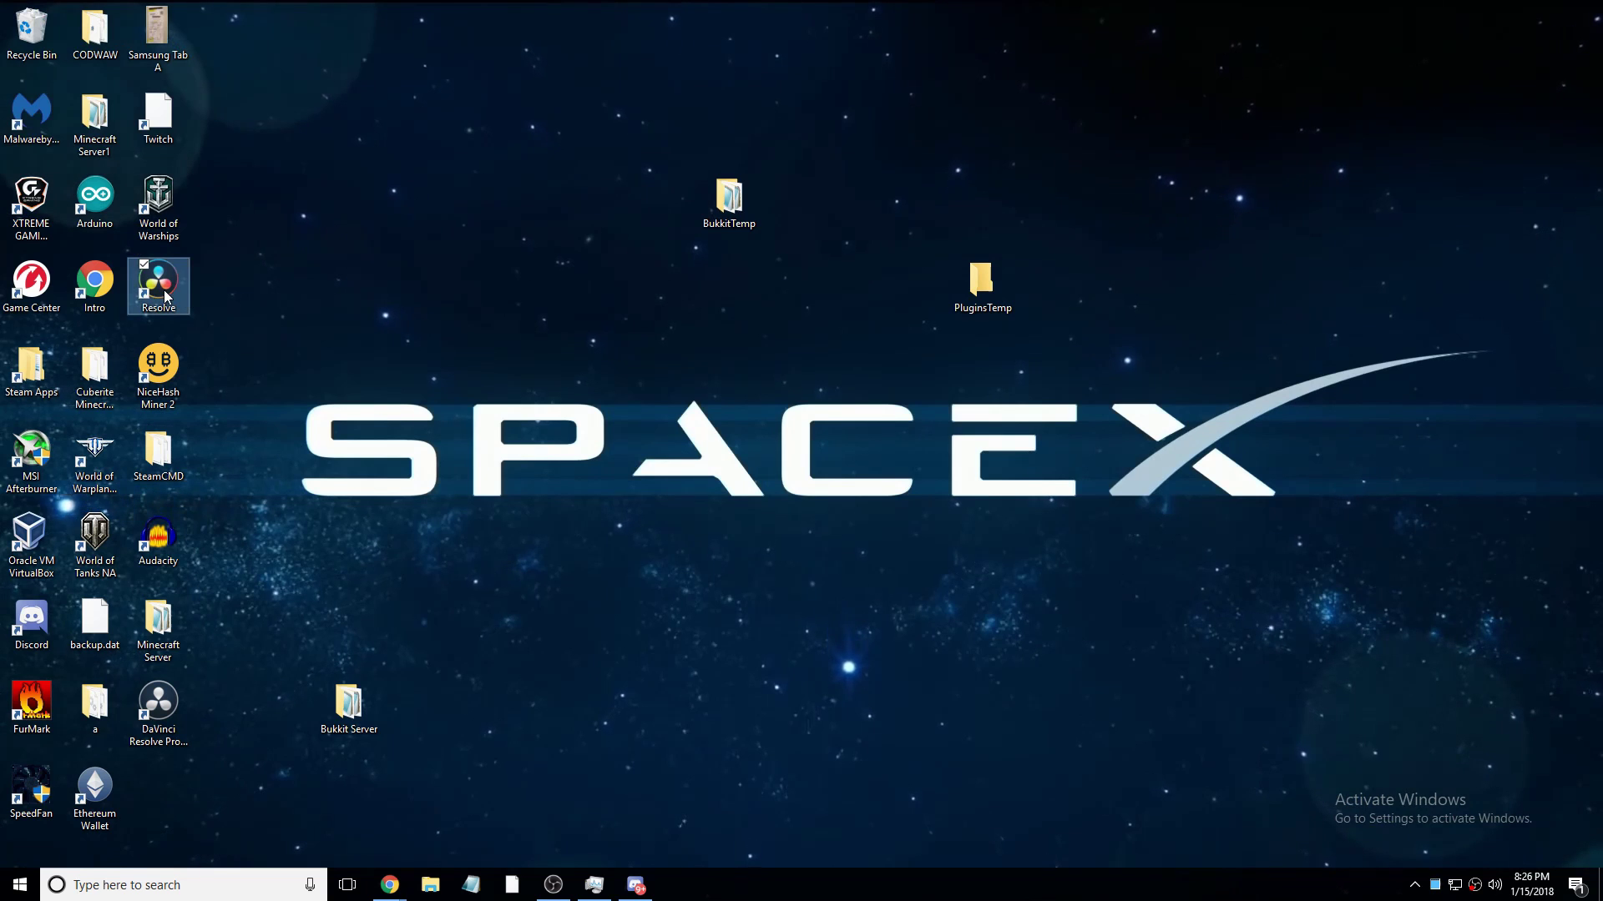
Launch DaVinci Resolve Project Server from its new desktop shortcut
click(162, 726)
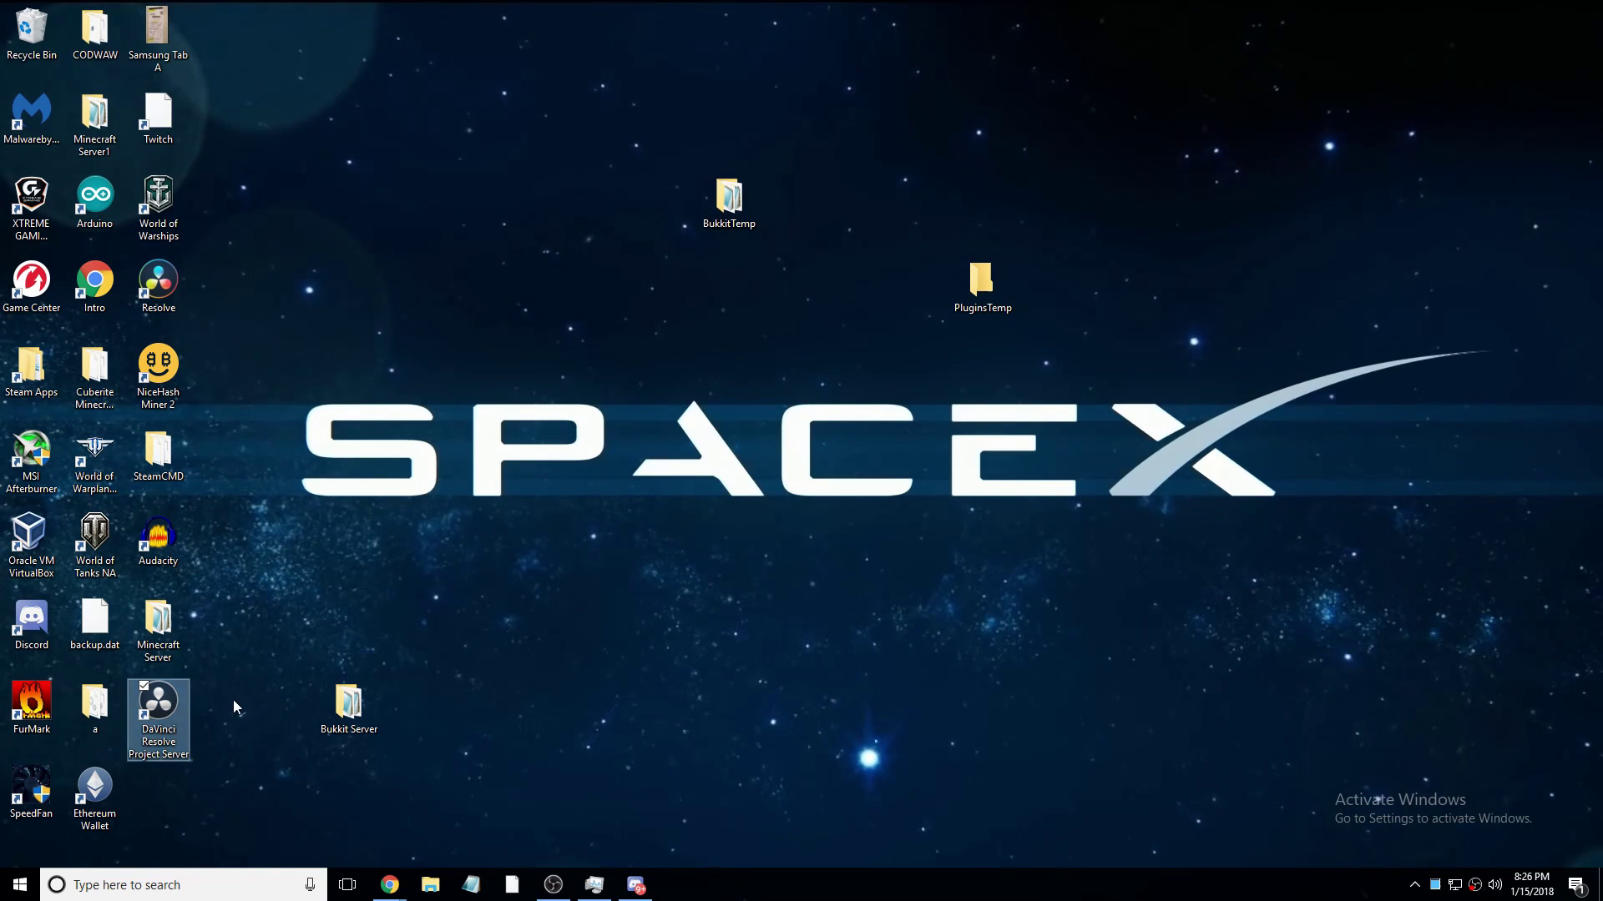
double_click(173, 751)
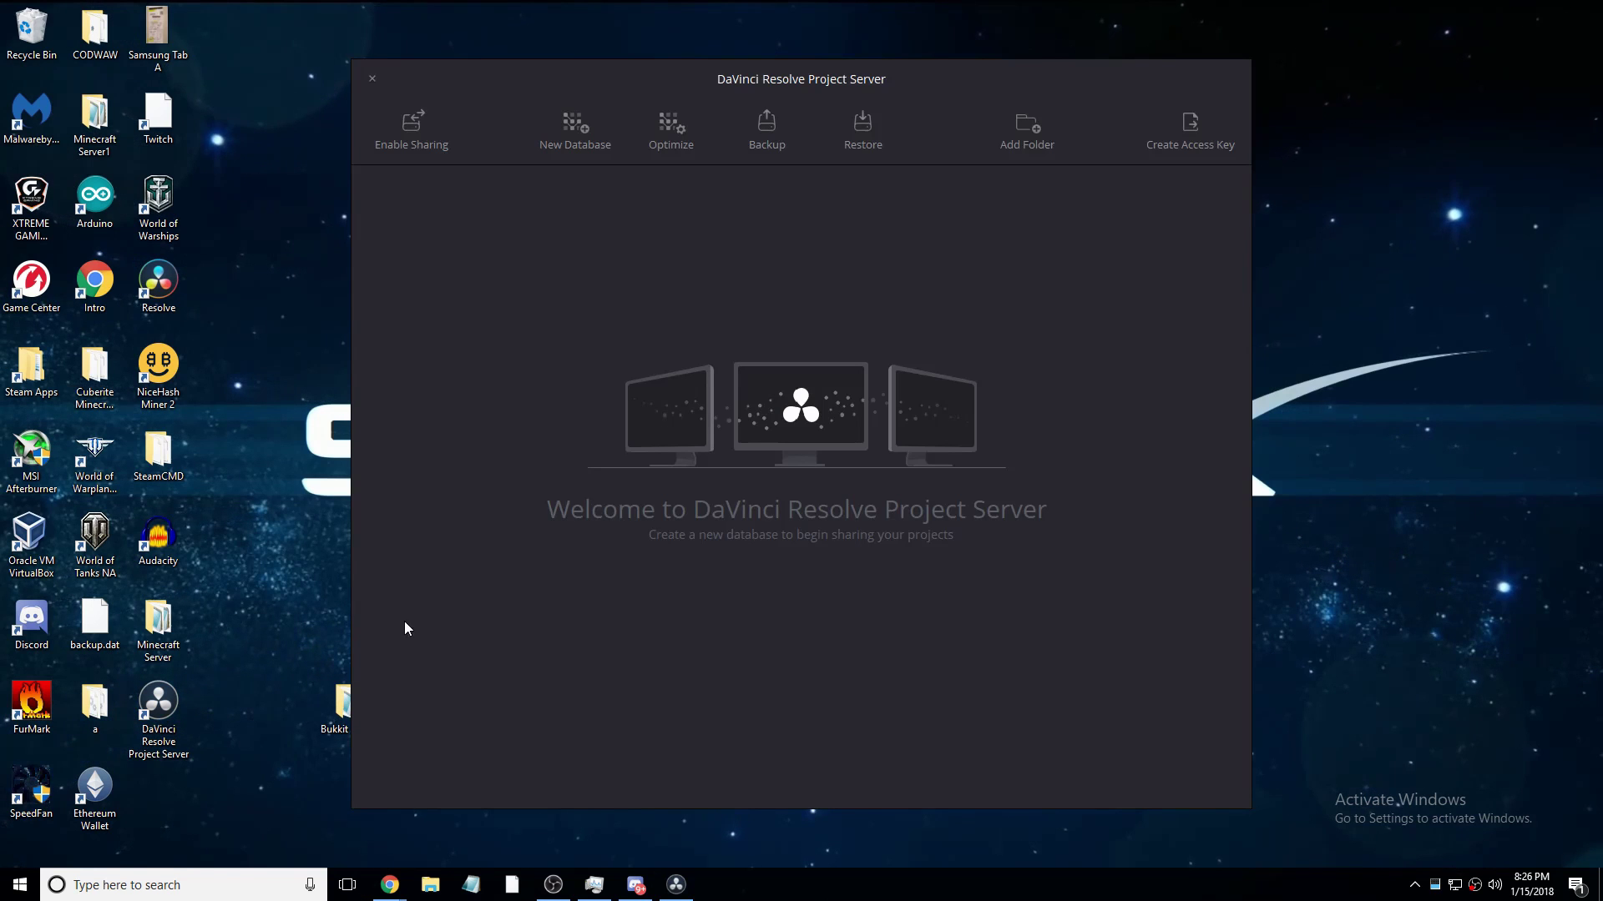
drag(386, 298, 1215, 762)
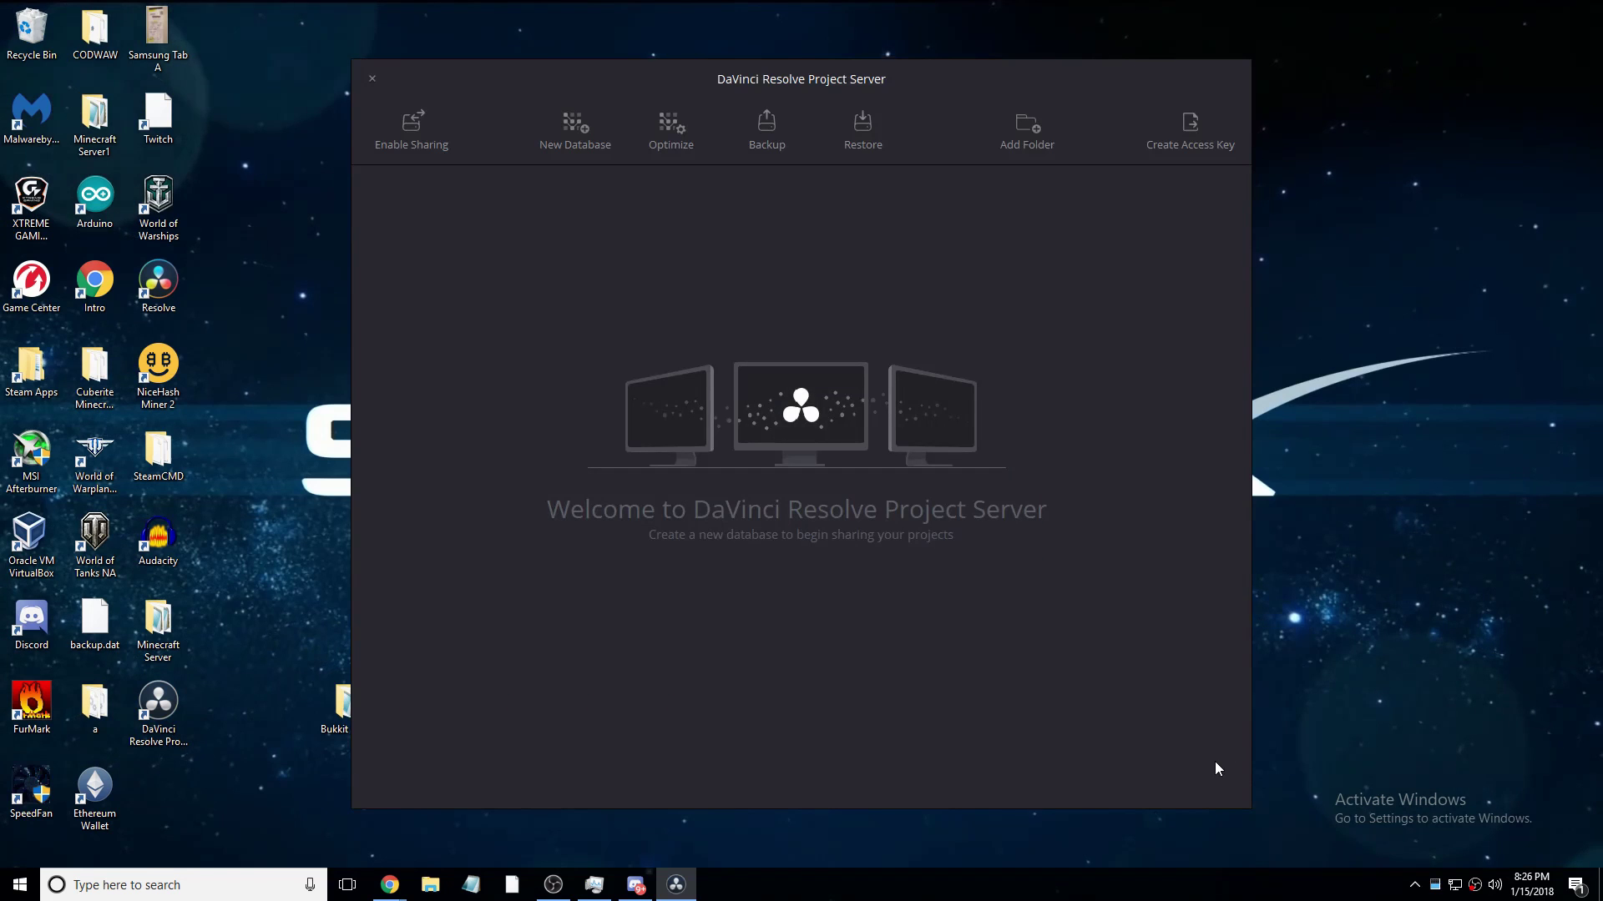
Close the Project Server window and adjust the new Resolve shortcuts on the desktop
click(372, 79)
drag(329, 294, 267, 284)
drag(193, 751, 265, 582)
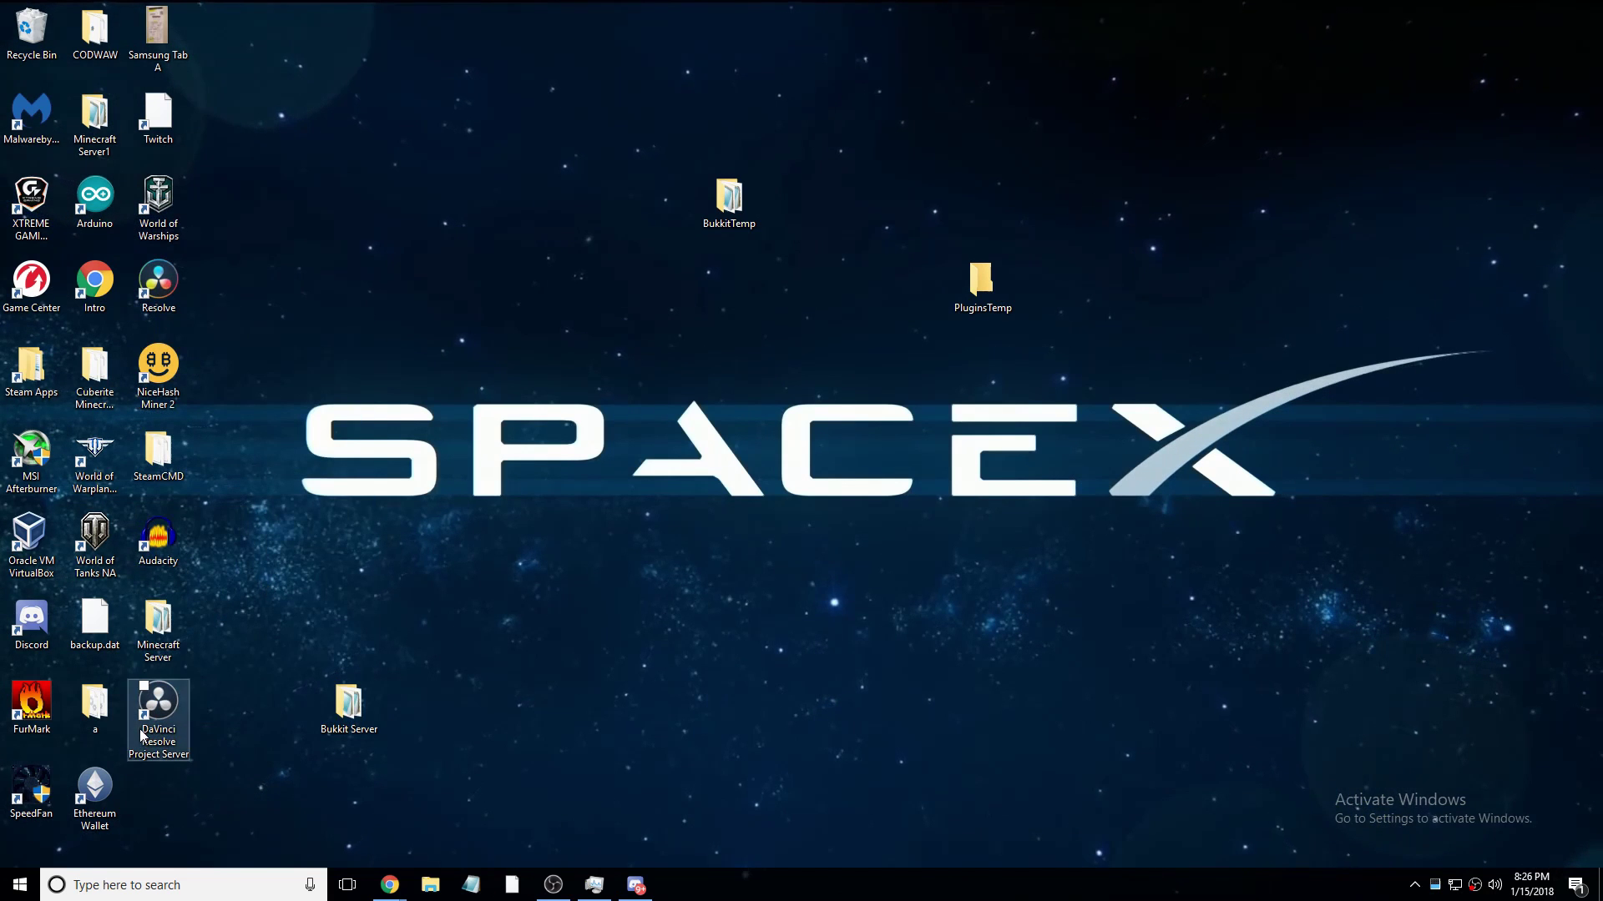
drag(140, 719, 111, 736)
click(610, 553)
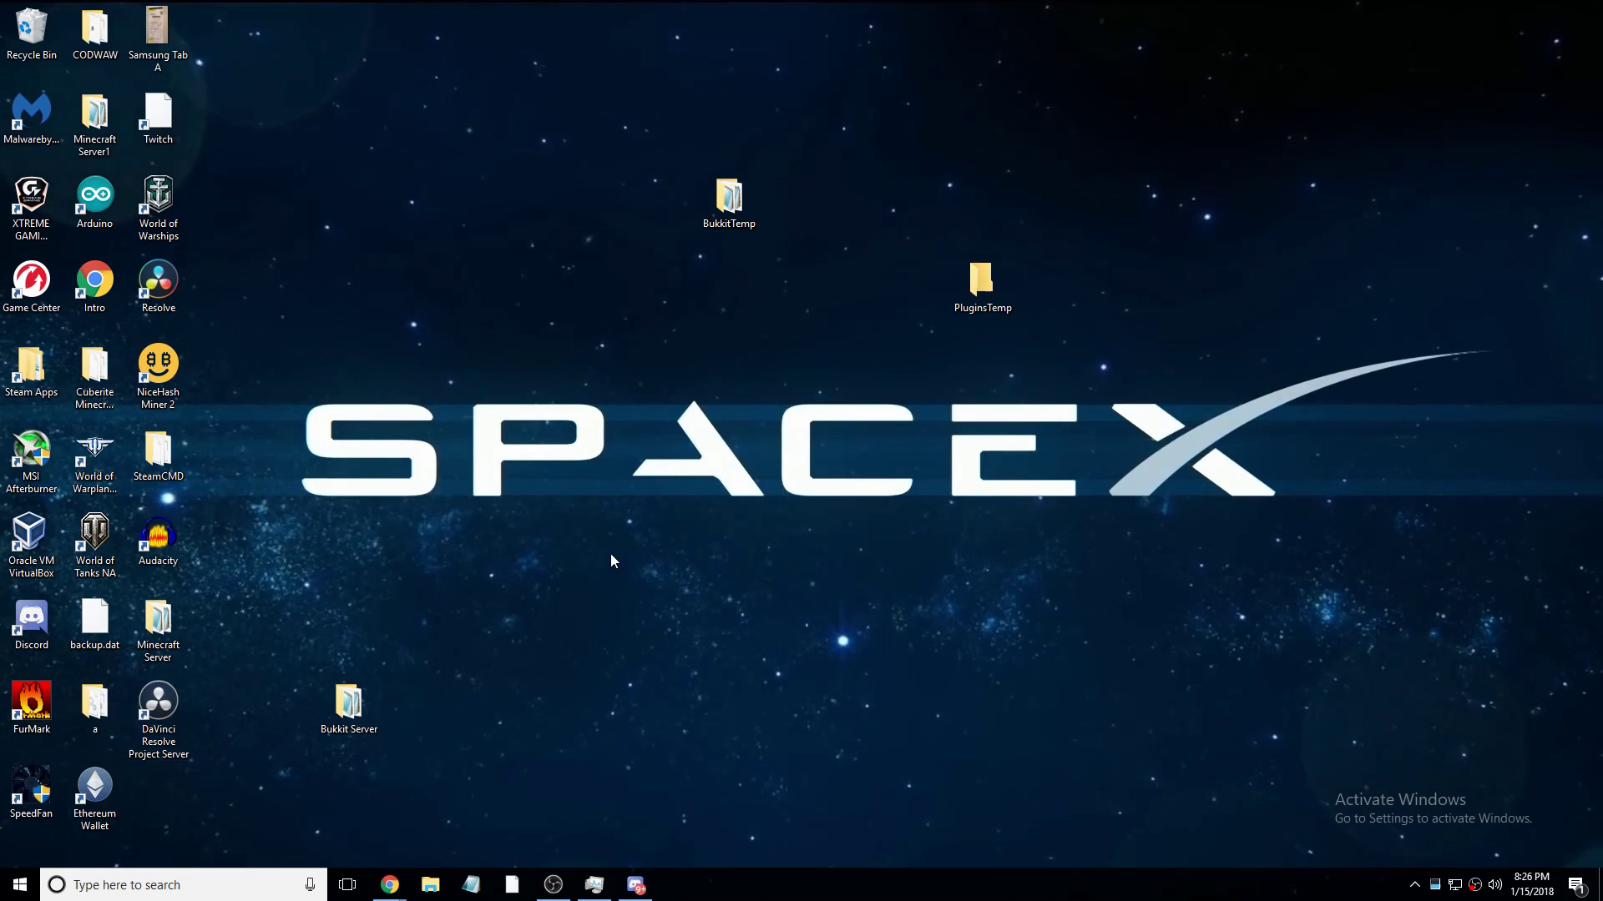